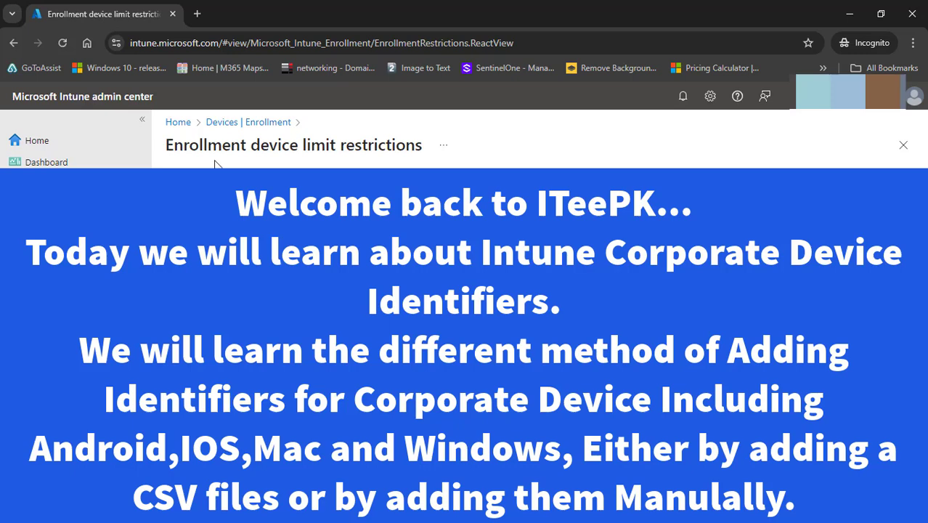
# Leave the enrollment device limit restrictions page and go back to Devices | Enrollment.
pyautogui.click(16, 43)
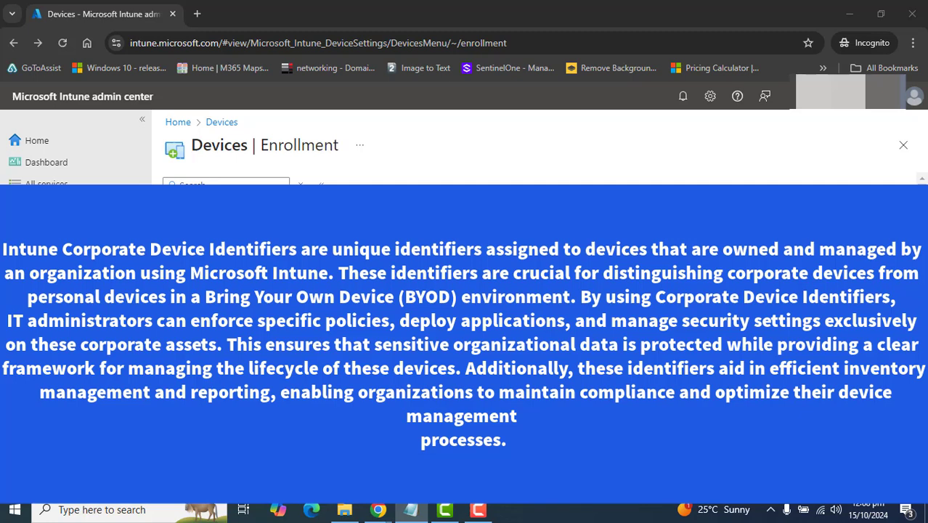
pyautogui.hotkey('alt', 'Tab')
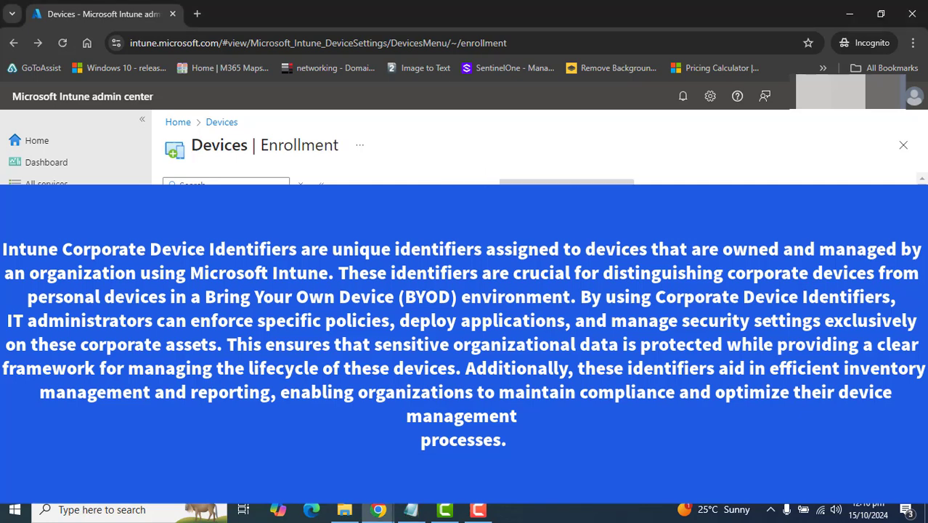
pyautogui.click(218, 43)
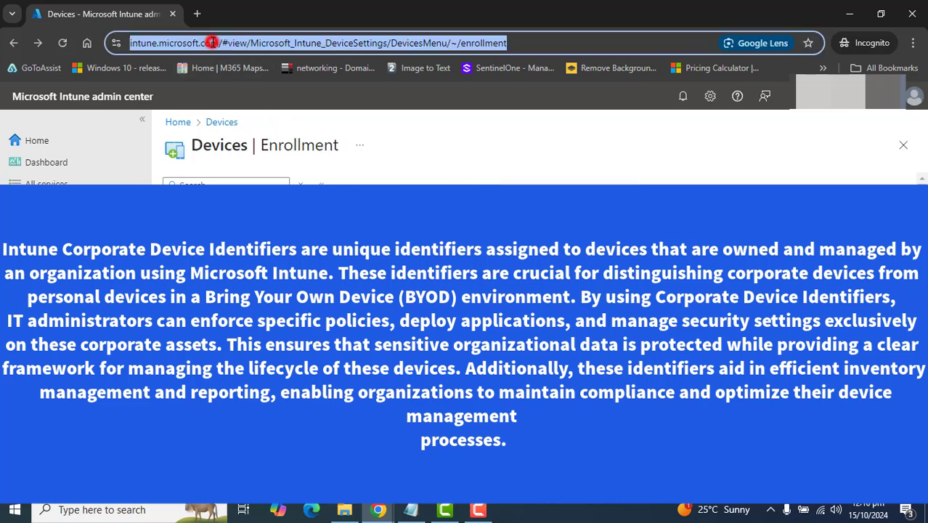
pyautogui.click(229, 43)
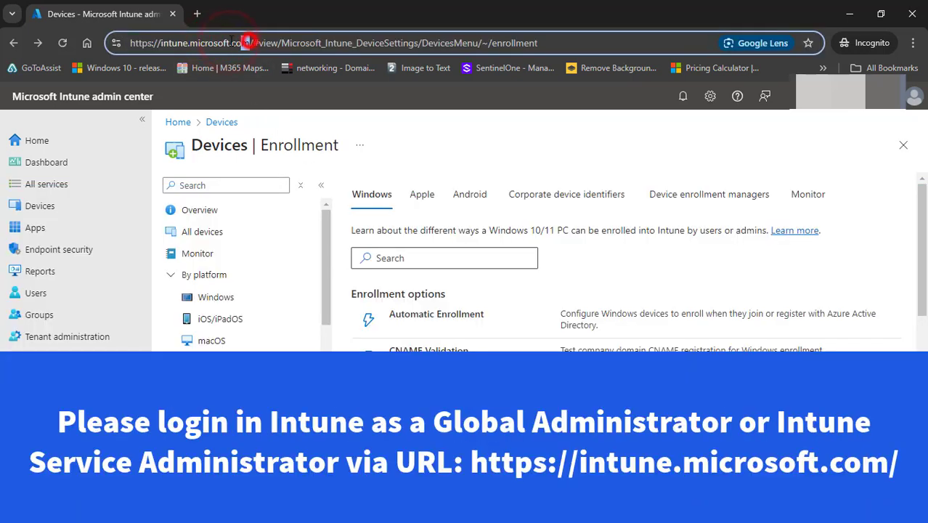
pyautogui.doubleClick(205, 43)
pyautogui.moveTo(157, 42); pyautogui.dragTo(131, 45)
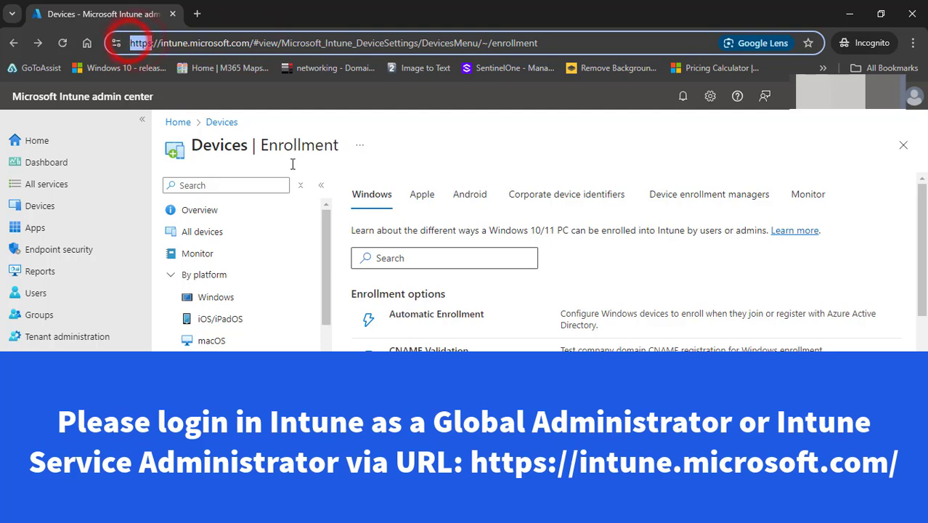
pyautogui.click(594, 149)
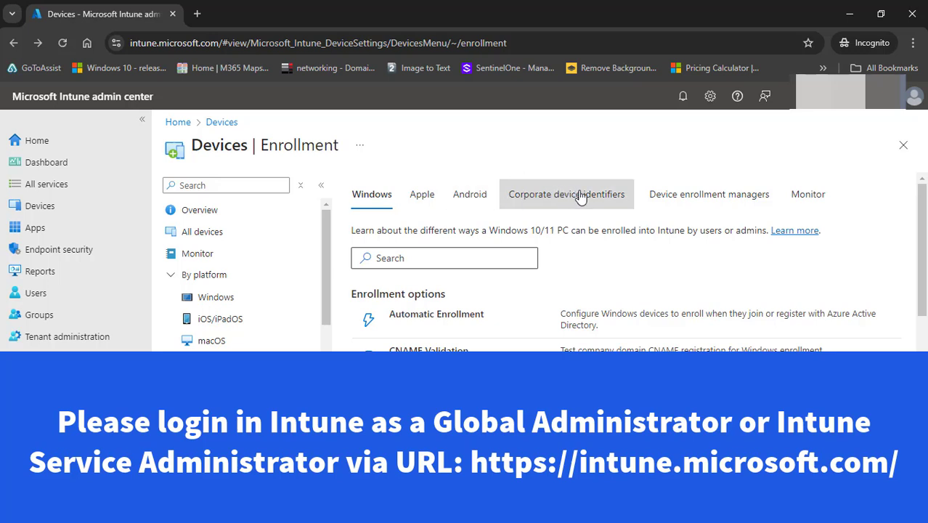
pyautogui.click(505, 140)
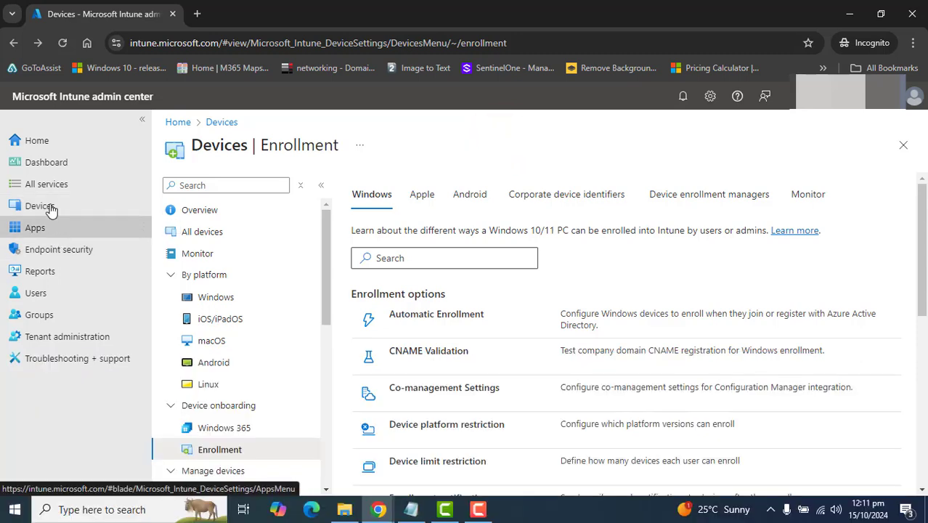
pyautogui.click(44, 140)
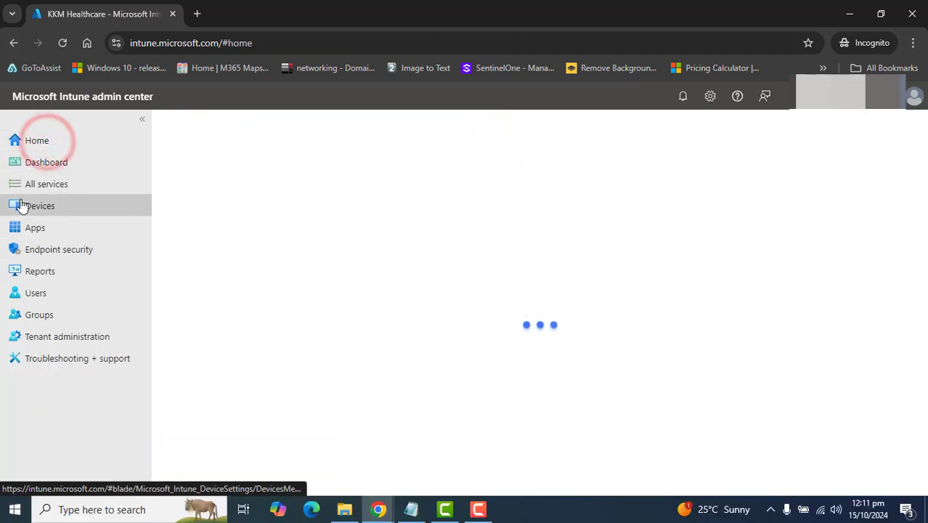
pyautogui.click(42, 210)
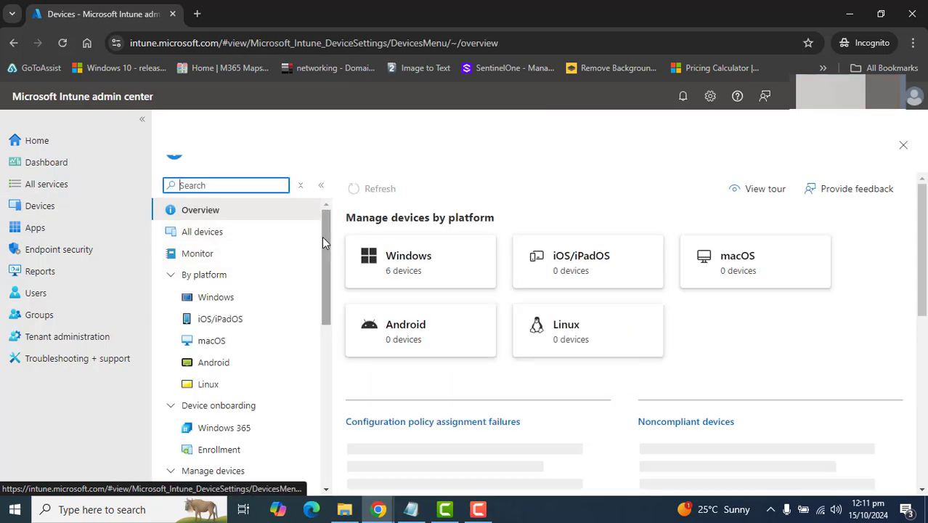
pyautogui.moveTo(321, 238); pyautogui.dragTo(322, 249)
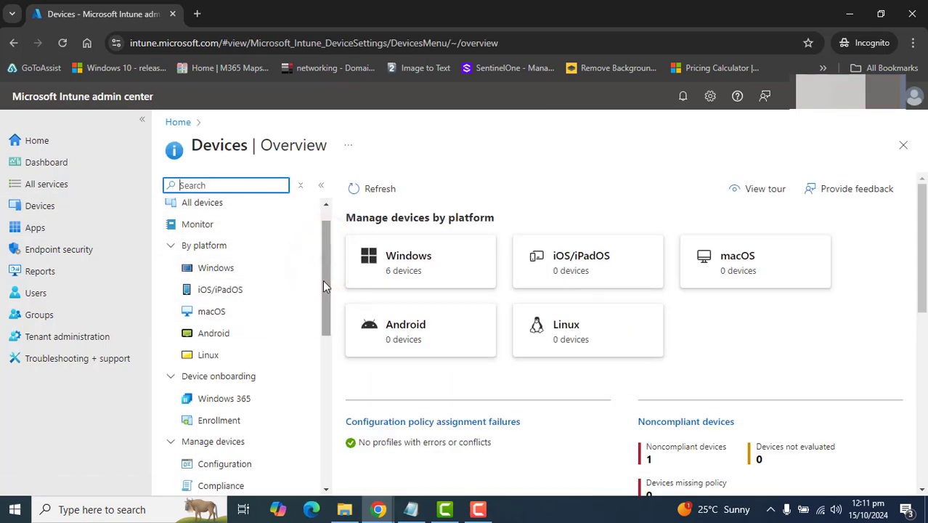
pyautogui.moveTo(324, 288); pyautogui.dragTo(324, 321)
pyautogui.click(222, 335)
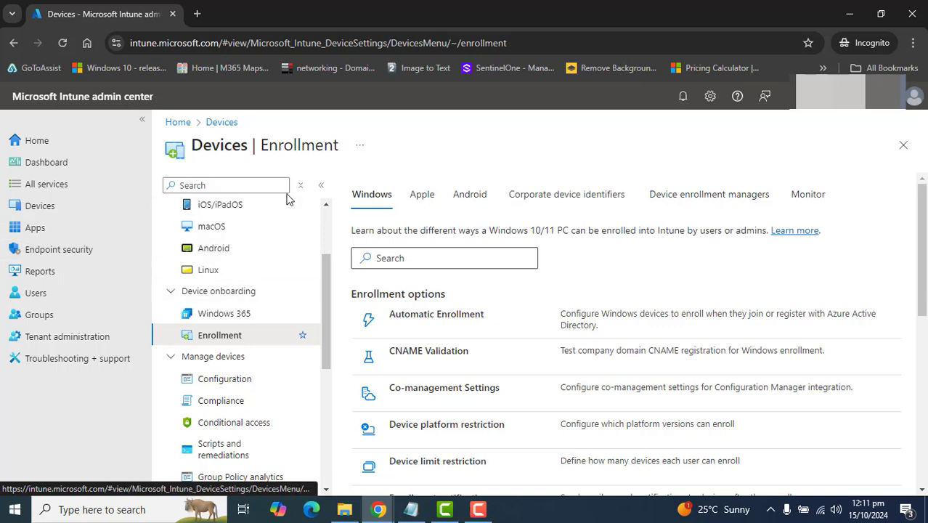
# Show the Corporate device identifiers tab, whose list is empty with 0 items.
pyautogui.click(538, 196)
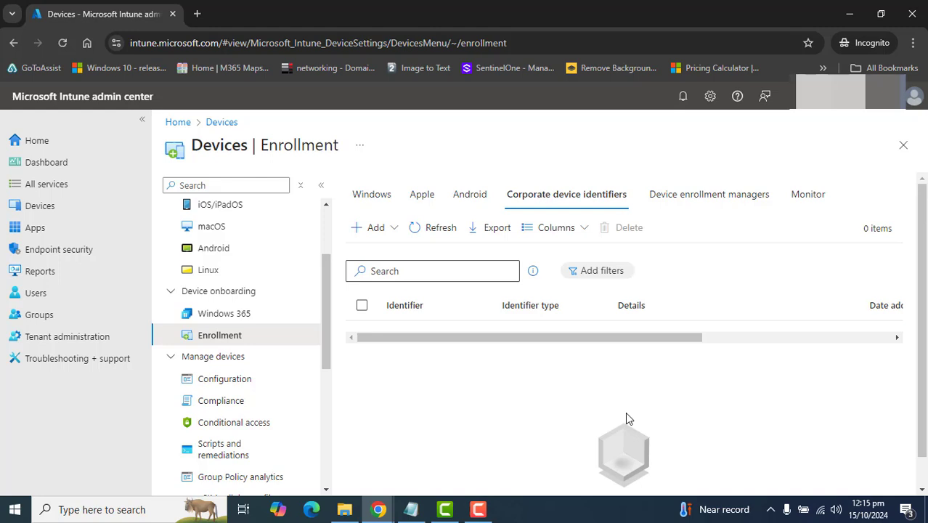
pyautogui.click(866, 443)
# Start an Upload CSV file addition and review the identifier type options, leaving IMEI selected.
pyautogui.click(398, 229)
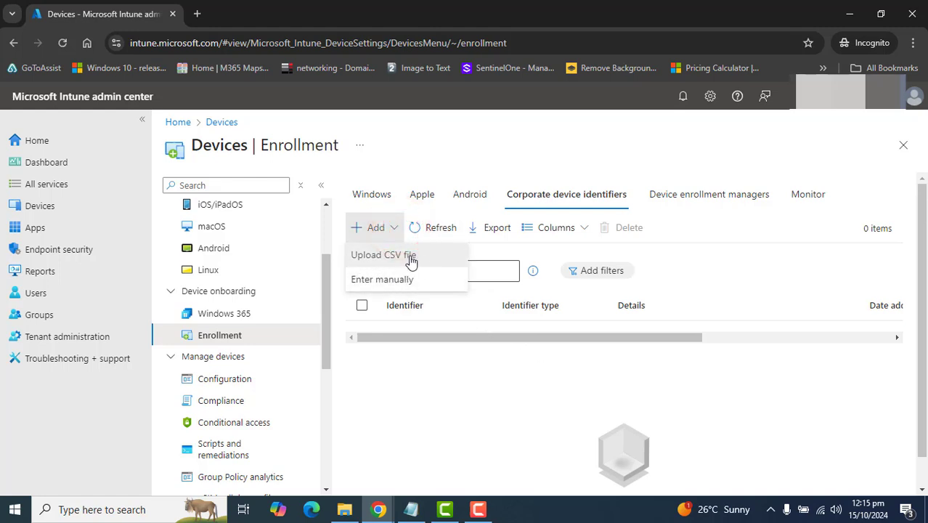
pyautogui.click(408, 254)
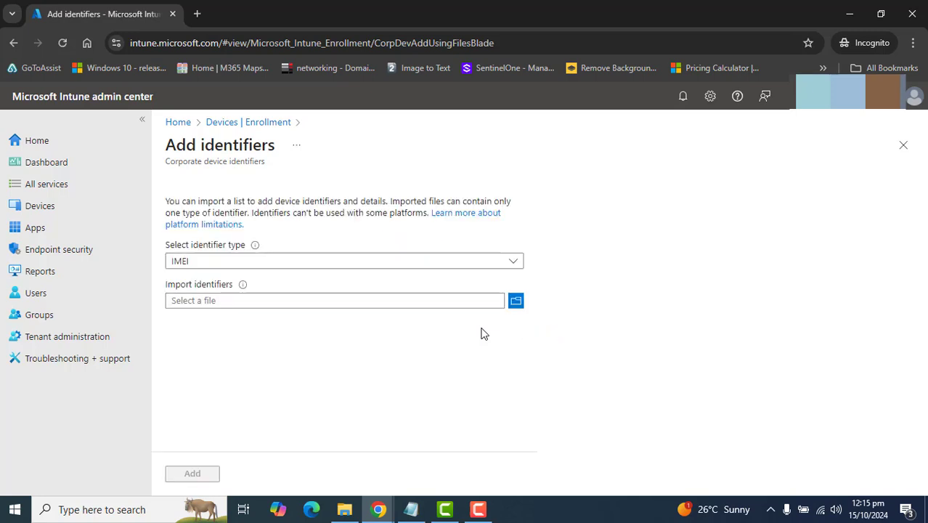
pyautogui.click(519, 261)
pyautogui.click(627, 270)
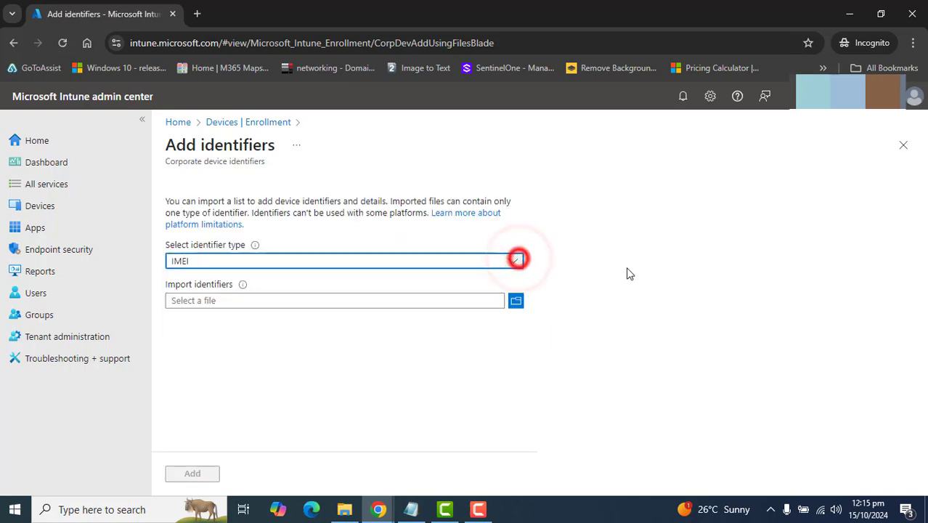
pyautogui.click(514, 262)
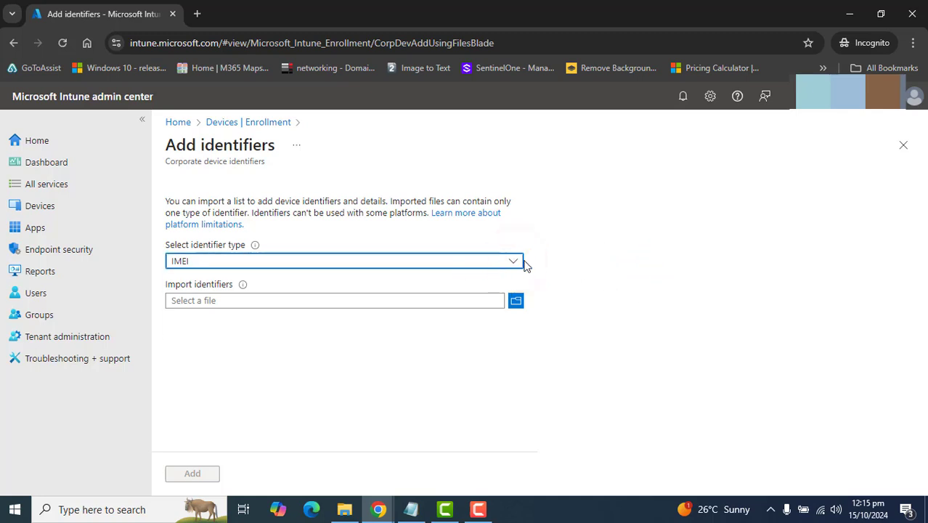
pyautogui.click(519, 261)
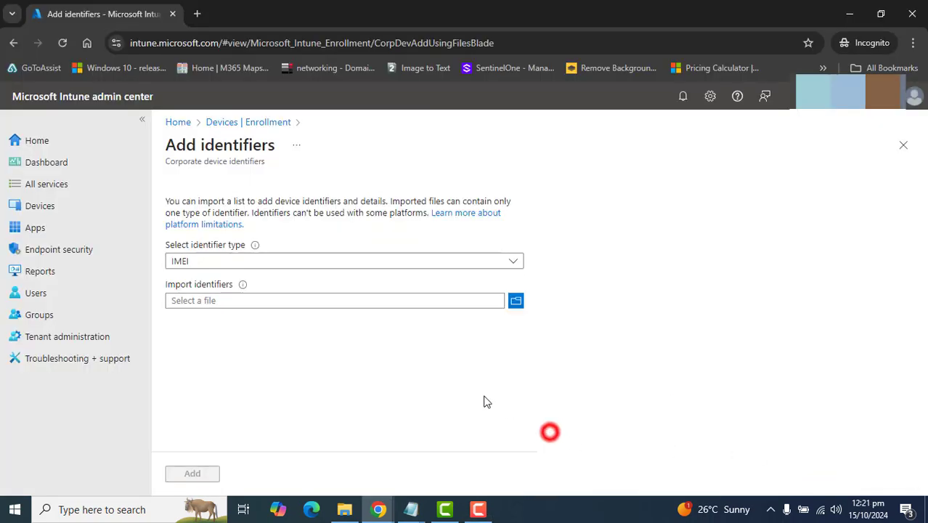
# Go back and reopen Corporate device identifiers with Add > Upload CSV file.
pyautogui.click(15, 44)
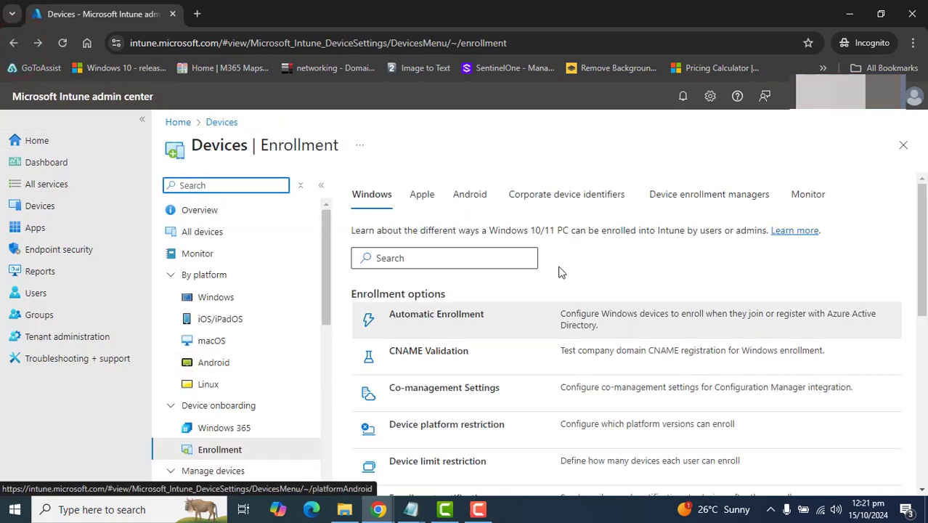
pyautogui.click(583, 200)
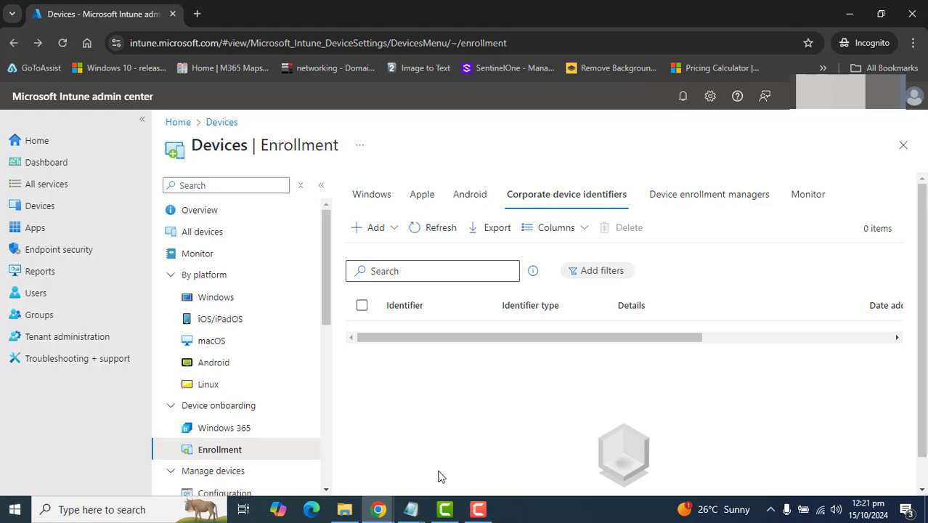
pyautogui.click(383, 232)
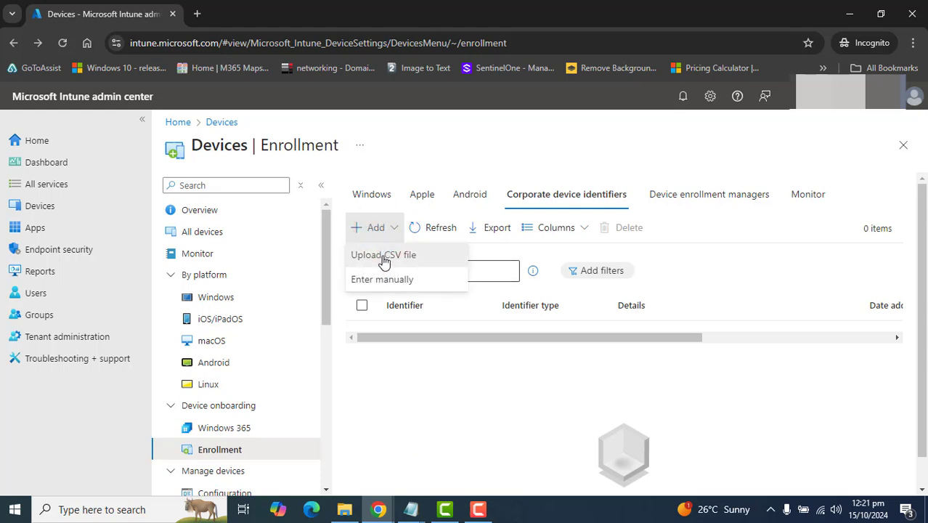
pyautogui.click(384, 258)
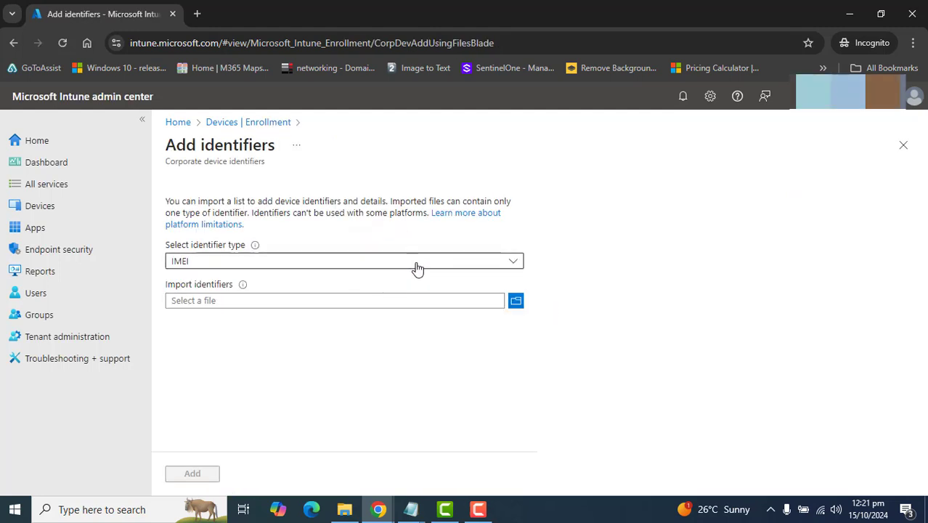
# Set Select identifier type to Serial number for the CSV import.
pyautogui.click(417, 266)
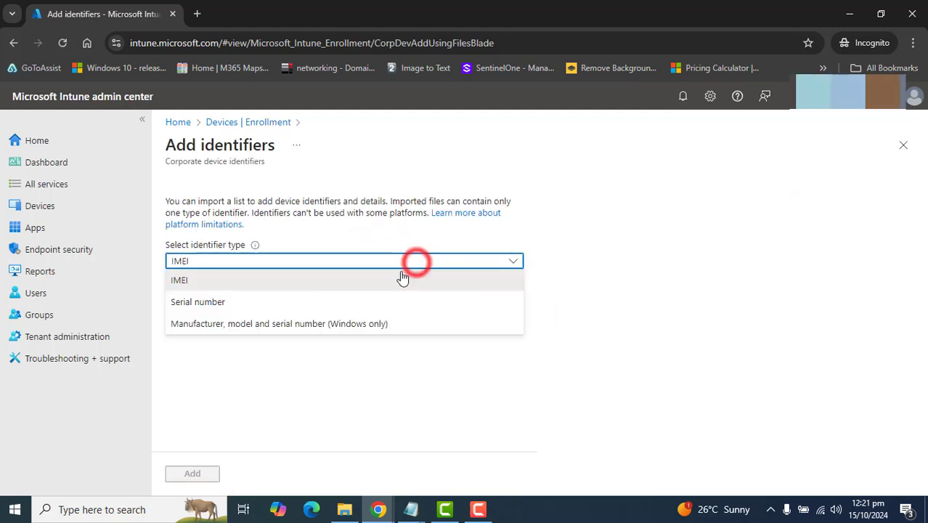
pyautogui.click(203, 304)
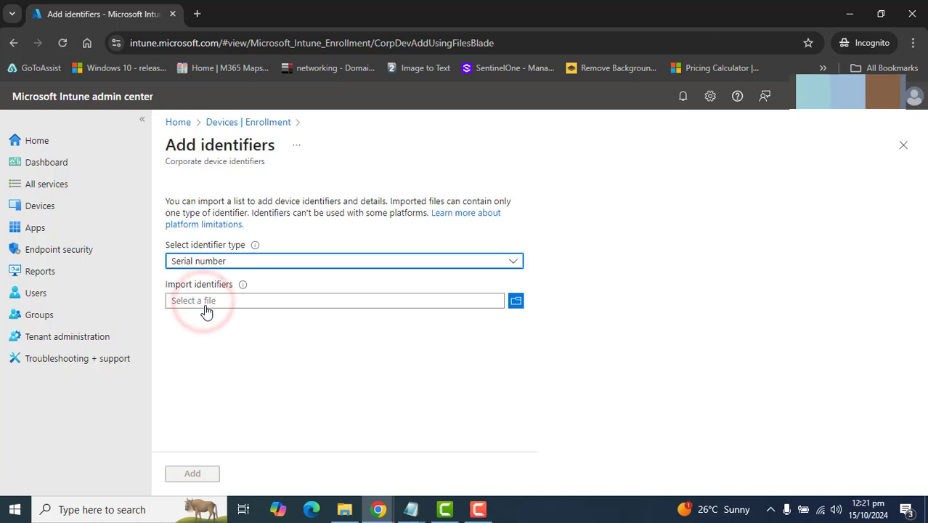
pyautogui.click(313, 263)
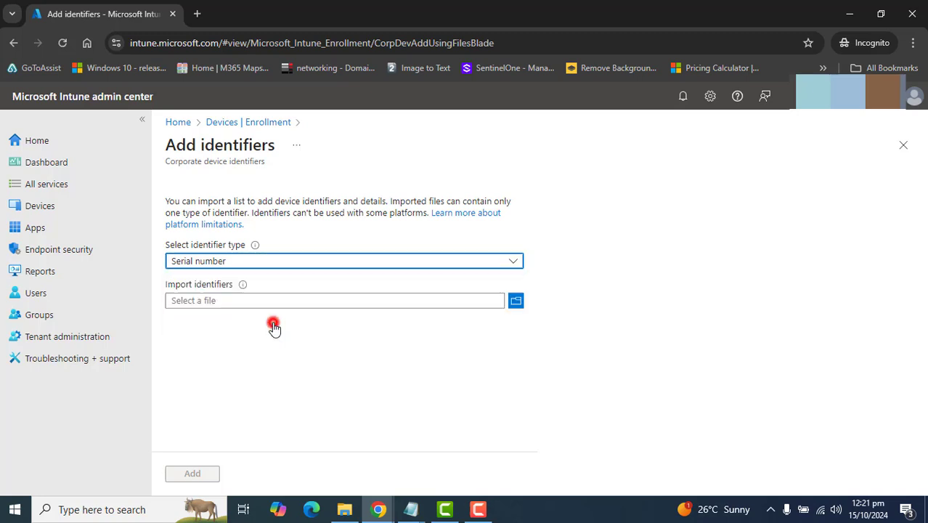
pyautogui.click(273, 326)
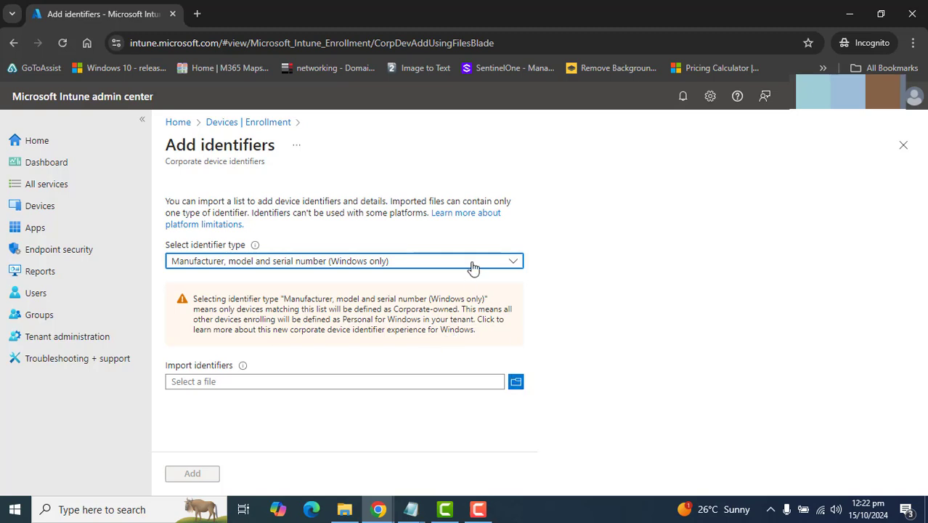
pyautogui.click(509, 261)
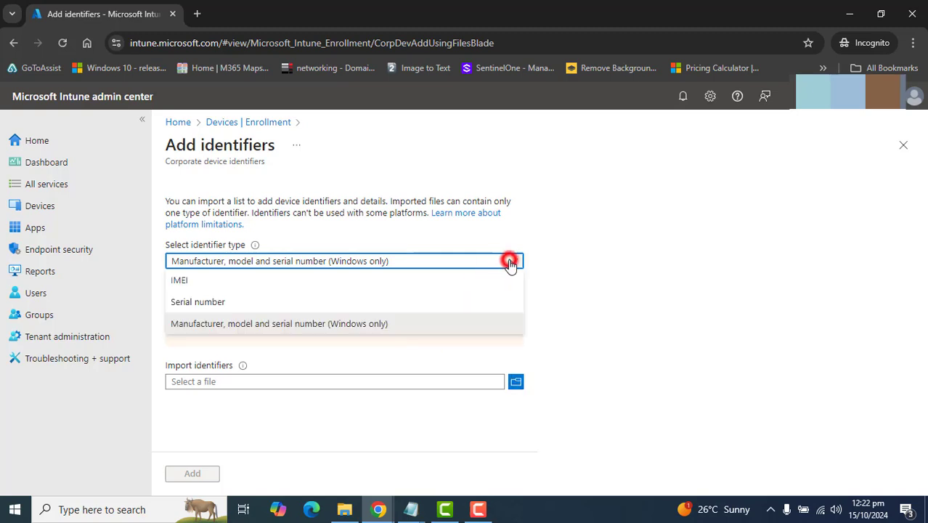
pyautogui.click(248, 299)
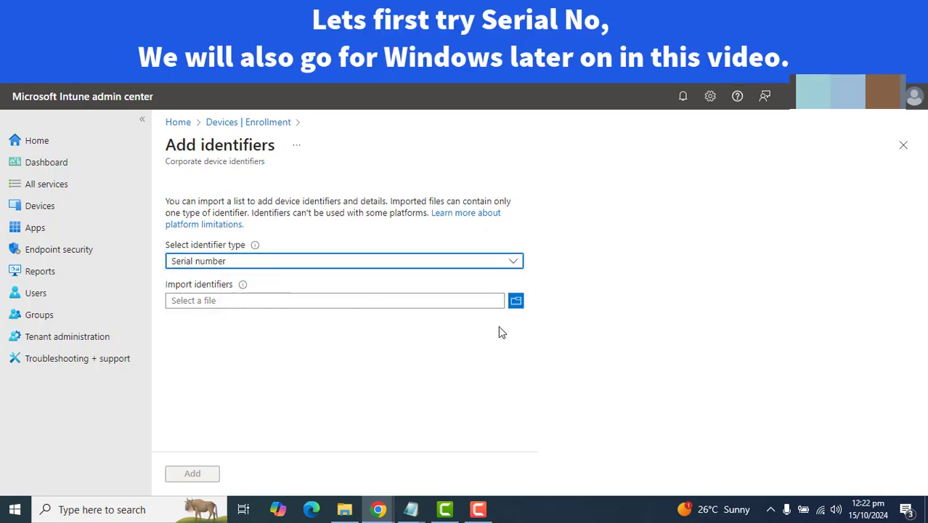
# Pick DeviceIdentifiers.csv from the Desktop and add its 3 serial-number identifiers.
pyautogui.click(516, 301)
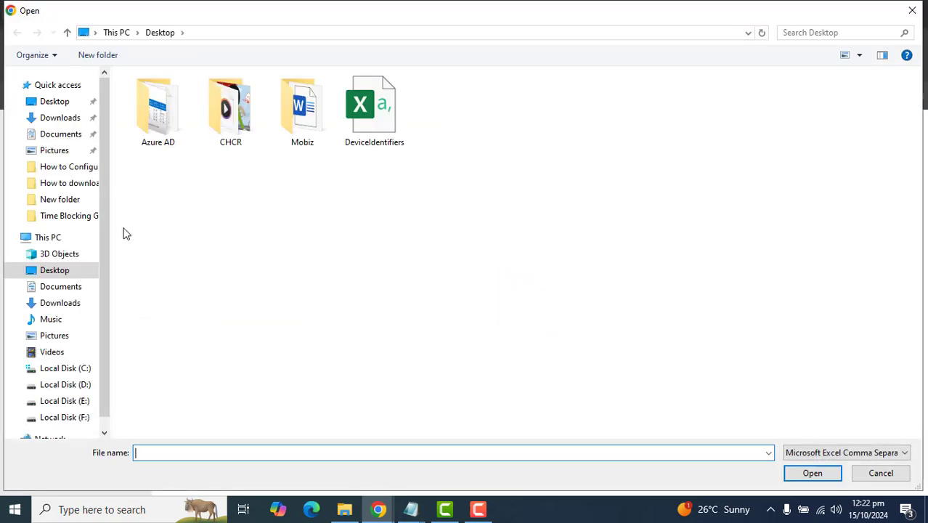
pyautogui.click(58, 270)
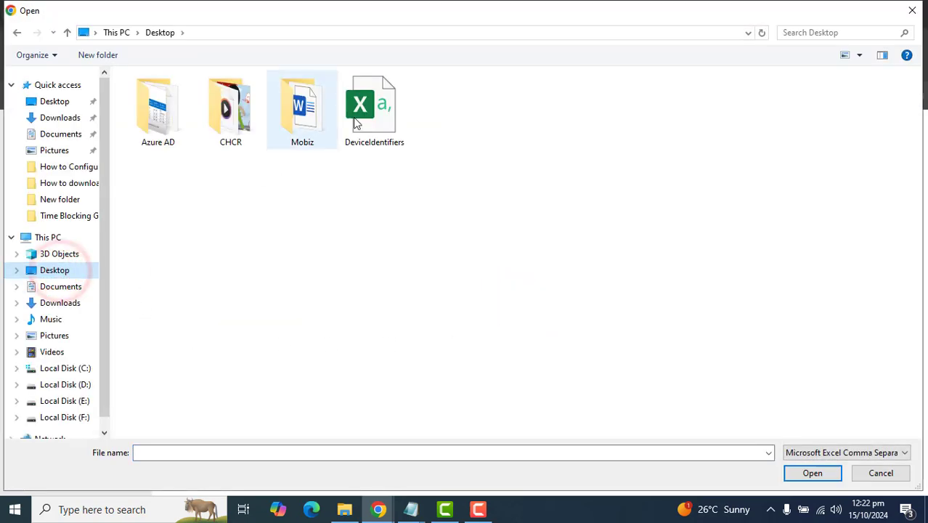
pyautogui.doubleClick(360, 116)
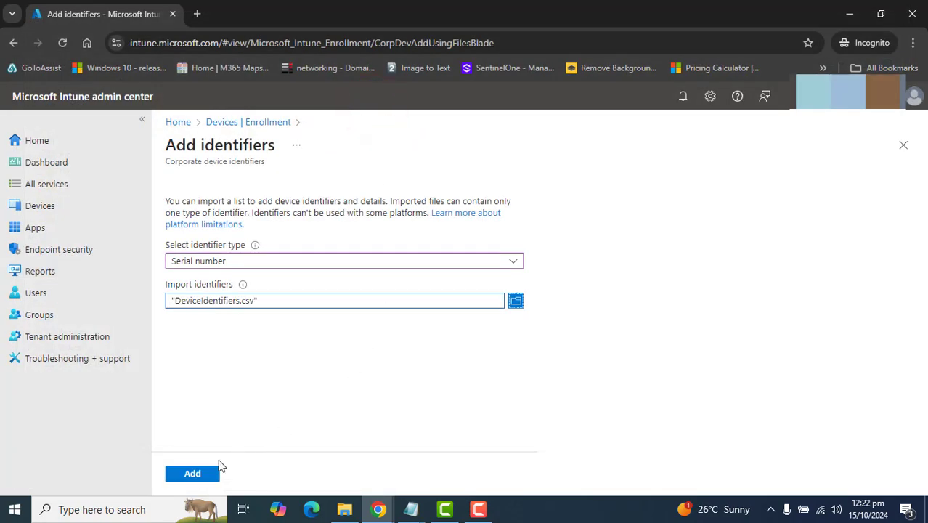
pyautogui.click(213, 471)
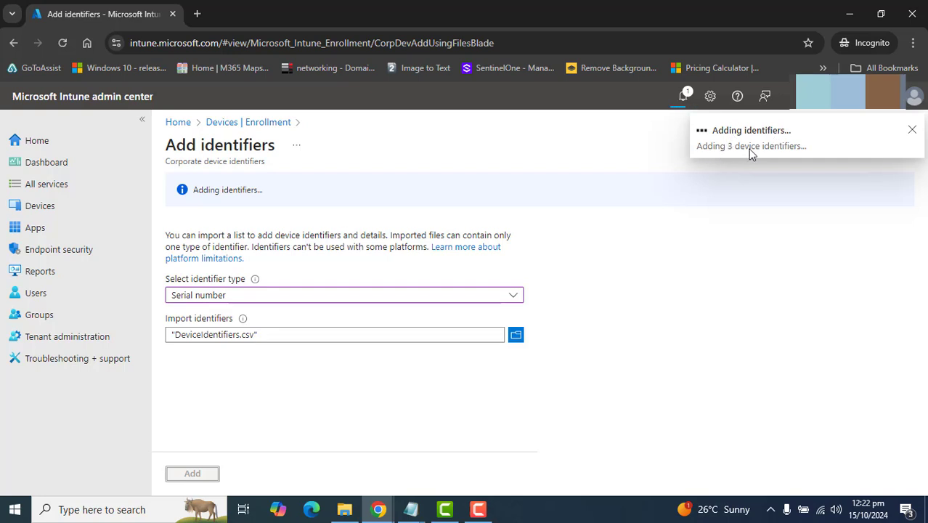
# In Notepad, change line 1's 'details' text to read device 1.
pyautogui.click(409, 513)
pyautogui.click(480, 469)
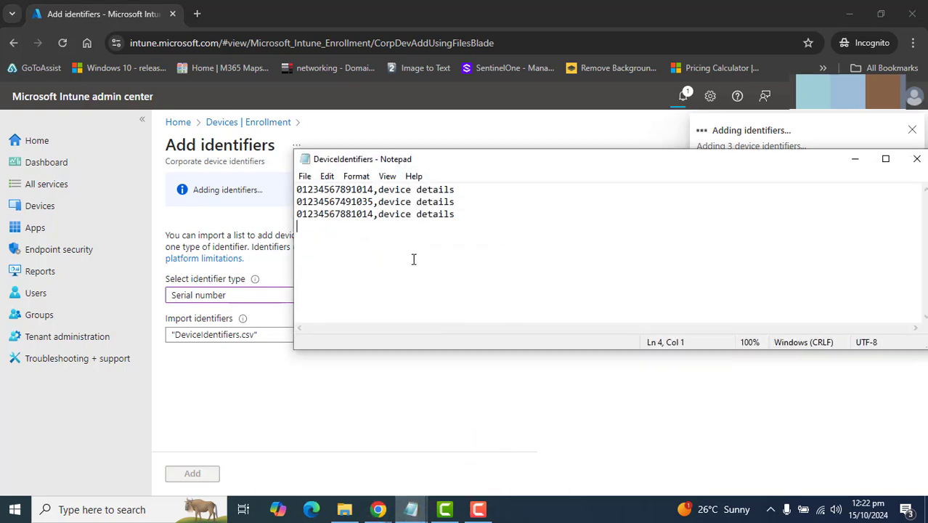
pyautogui.doubleClick(296, 189)
pyautogui.click(363, 190)
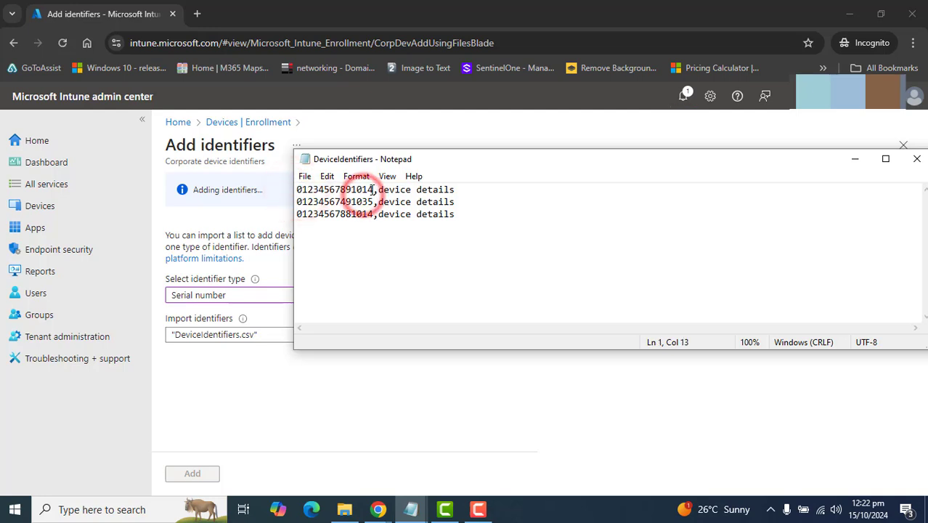
pyautogui.moveTo(320, 190); pyautogui.dragTo(313, 190)
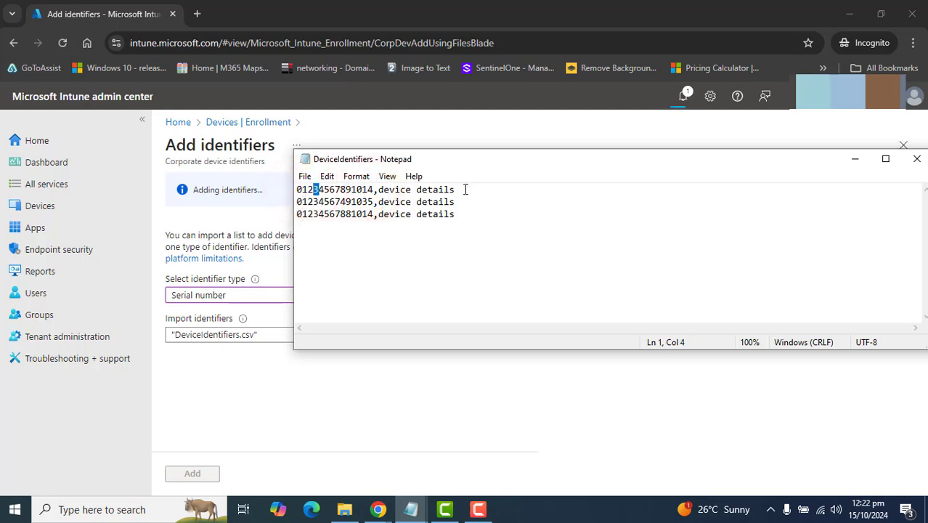
pyautogui.doubleClick(465, 191)
pyautogui.click(466, 191)
pyautogui.press('Left')
pyautogui.press('Left')
pyautogui.press('Left')
pyautogui.press('Left')
pyautogui.press('Left')
pyautogui.press('Left')
pyautogui.press('Left')
pyautogui.press('Left')
pyautogui.hotkey('shift', 'Left')
pyautogui.hotkey('shift', 'Left')
pyautogui.hotkey('shift', 'Left')
pyautogui.hotkey('shift', 'Left')
pyautogui.hotkey('shift', 'Left')
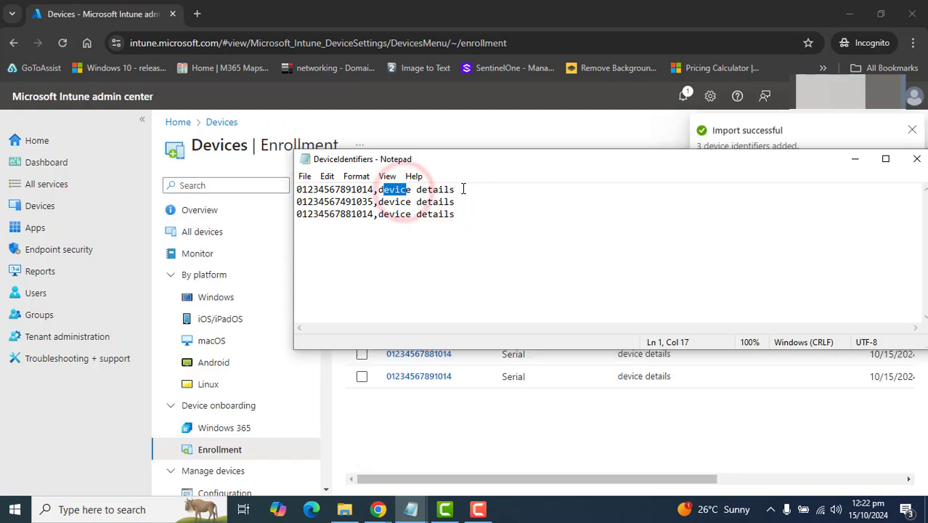
pyautogui.press('Right')
pyautogui.press('Delete')
pyautogui.press('Delete')
pyautogui.press('Delete')
pyautogui.press('Delete')
pyautogui.press('Delete')
pyautogui.press('Delete')
pyautogui.press('Delete')
pyautogui.press('Delete')
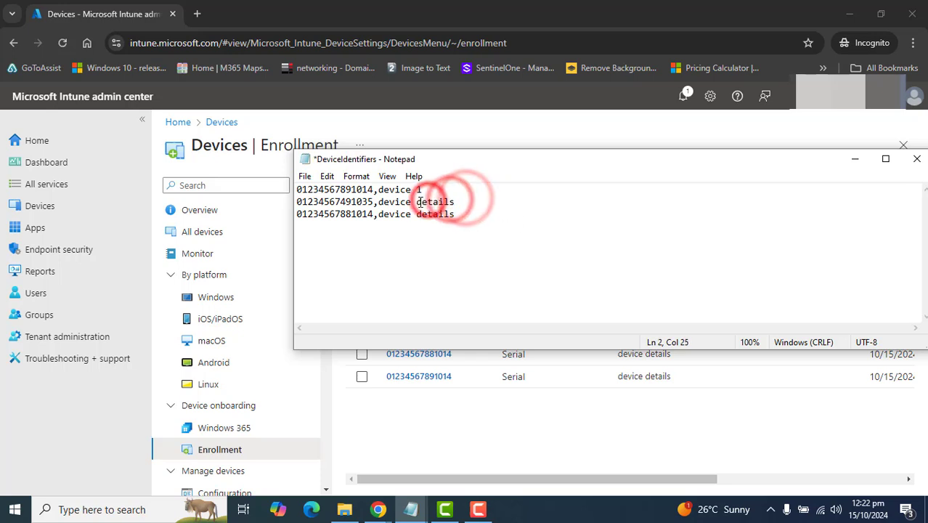
# Replace line 2's 'details' with '2', save DeviceIdentifiers, and minimize Notepad.
pyautogui.moveTo(417, 202)
pyautogui.mouseDown()
pyautogui.moveTo(455, 203)
pyautogui.moveTo(416, 203)
pyautogui.mouseUp()
pyautogui.click(455, 203)
pyautogui.click(429, 203)
pyautogui.click(455, 202)
pyautogui.write('2')
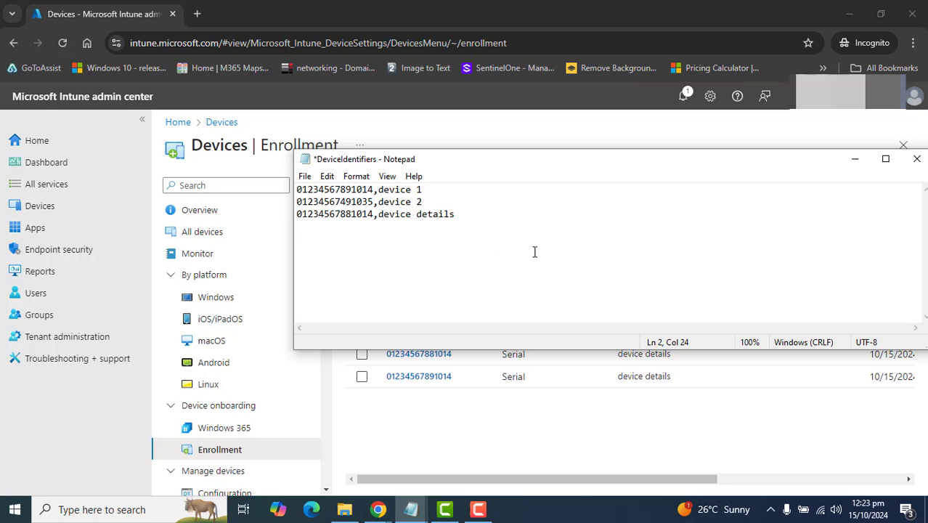
pyautogui.hotkey('ctrl', 's')
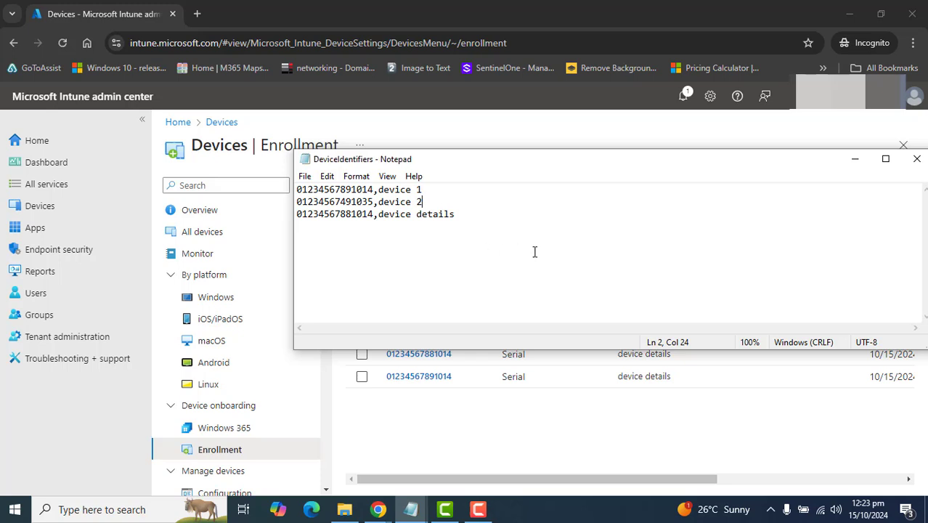
pyautogui.click(856, 158)
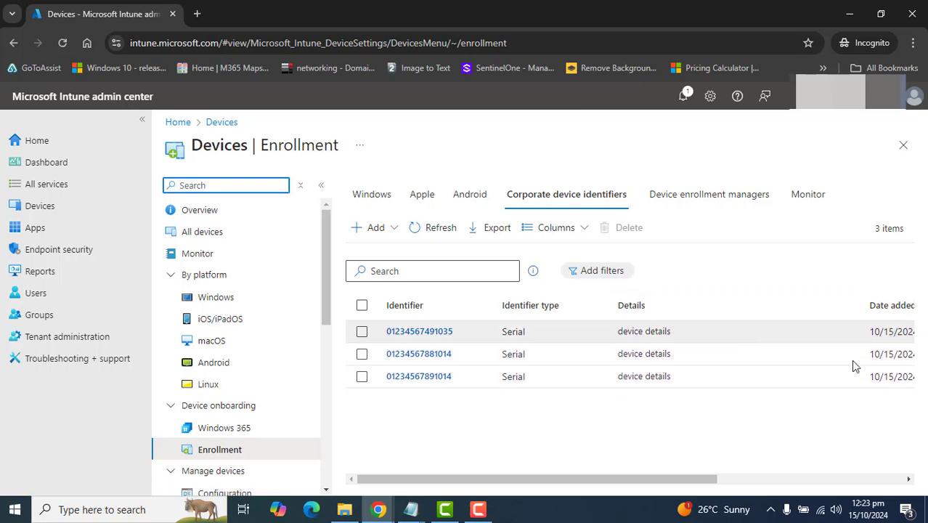
pyautogui.click(690, 479)
pyautogui.click(764, 477)
pyautogui.click(823, 478)
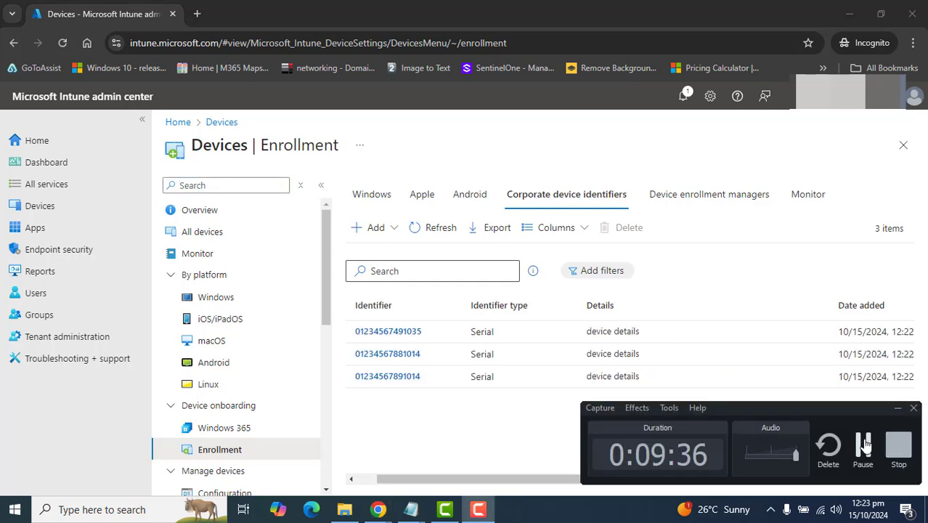
pyautogui.click(865, 439)
pyautogui.click(418, 510)
pyautogui.click(484, 468)
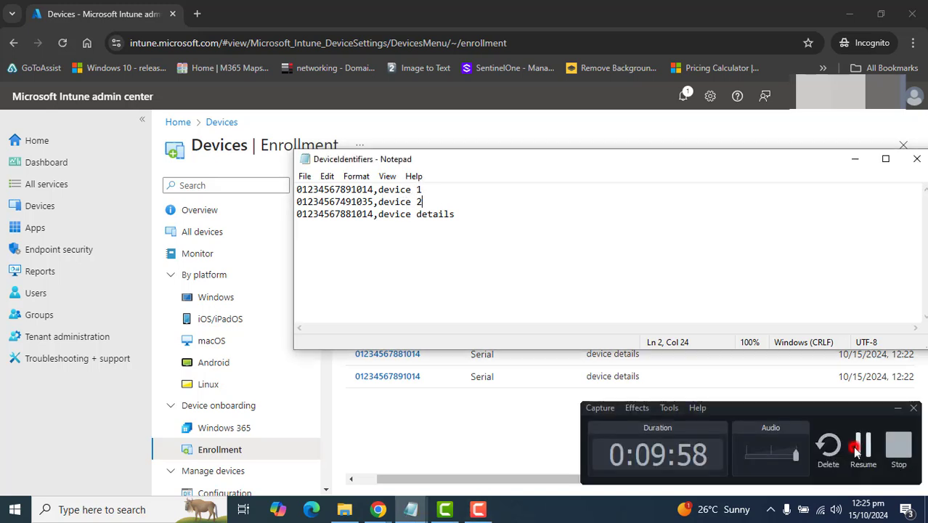
pyautogui.click(854, 444)
pyautogui.click(650, 443)
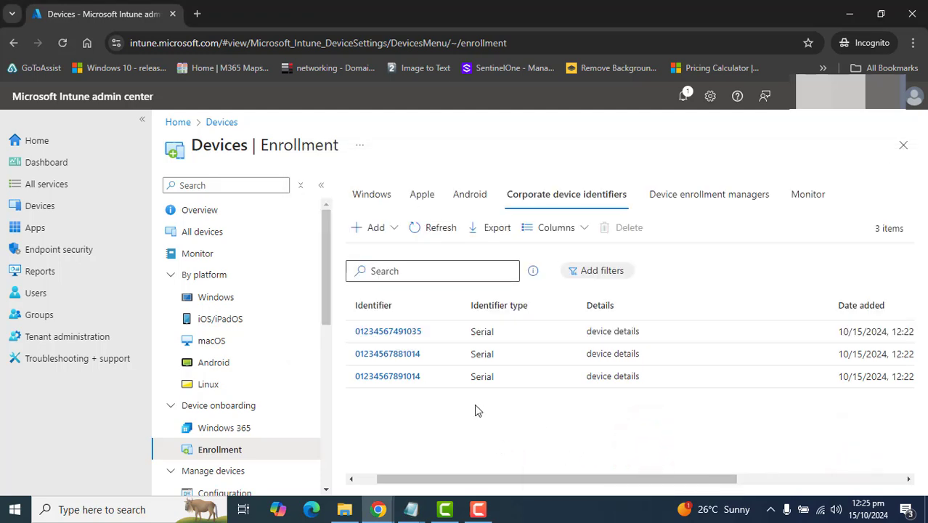
pyautogui.click(492, 149)
pyautogui.click(393, 227)
pyautogui.click(392, 273)
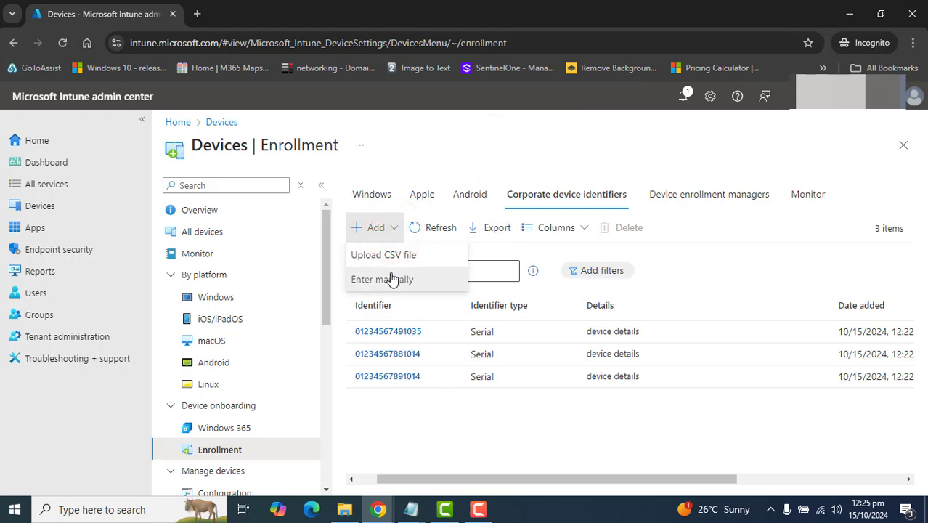
pyautogui.click(431, 249)
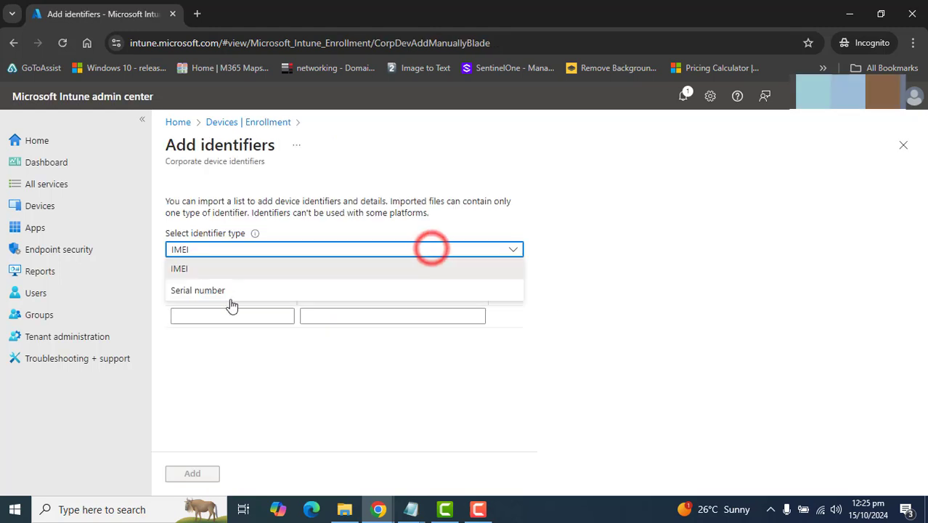
pyautogui.click(222, 292)
pyautogui.click(223, 315)
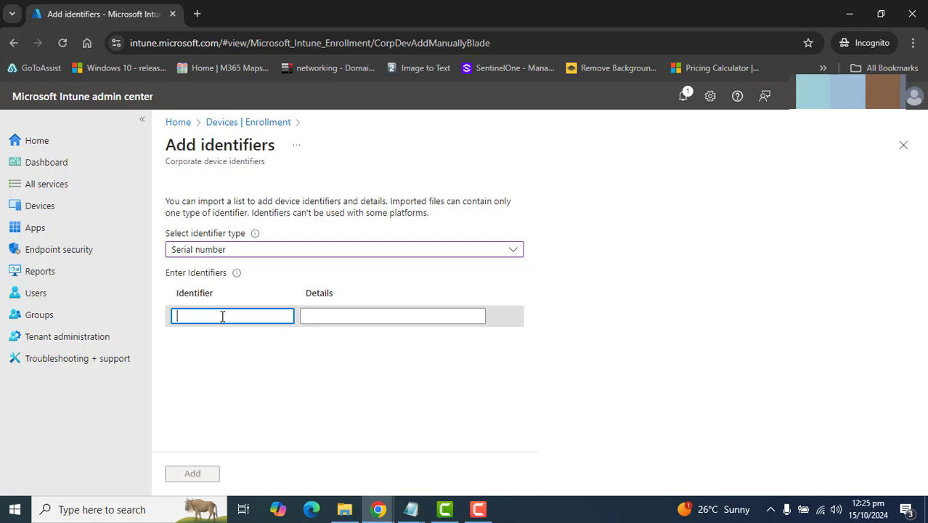
pyautogui.write('0928')
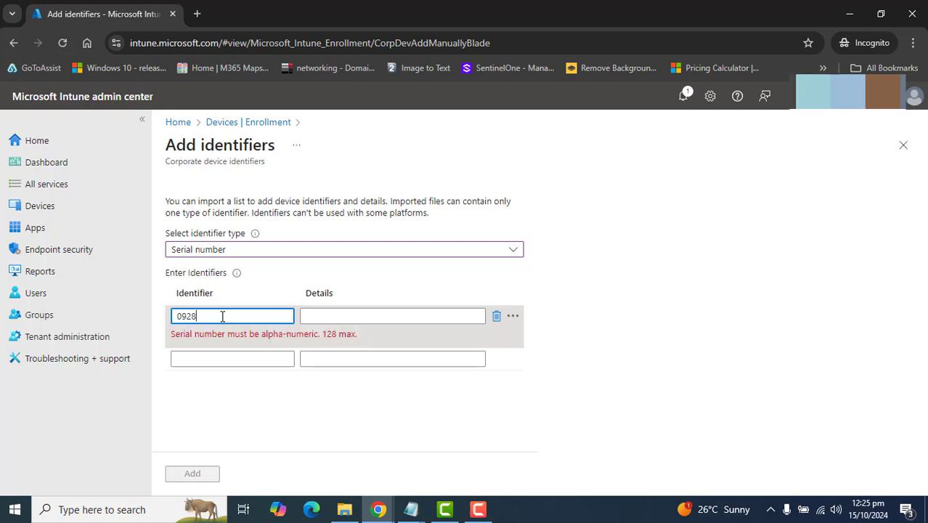
pyautogui.write('739401120')
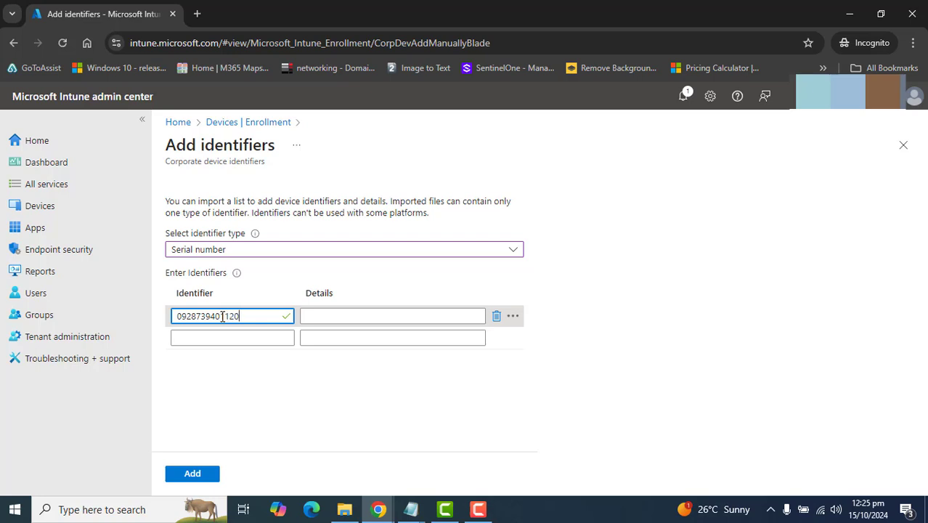
# Give it details 'Windows Front Office', add it, and dismiss the notifications.
pyautogui.click(369, 316)
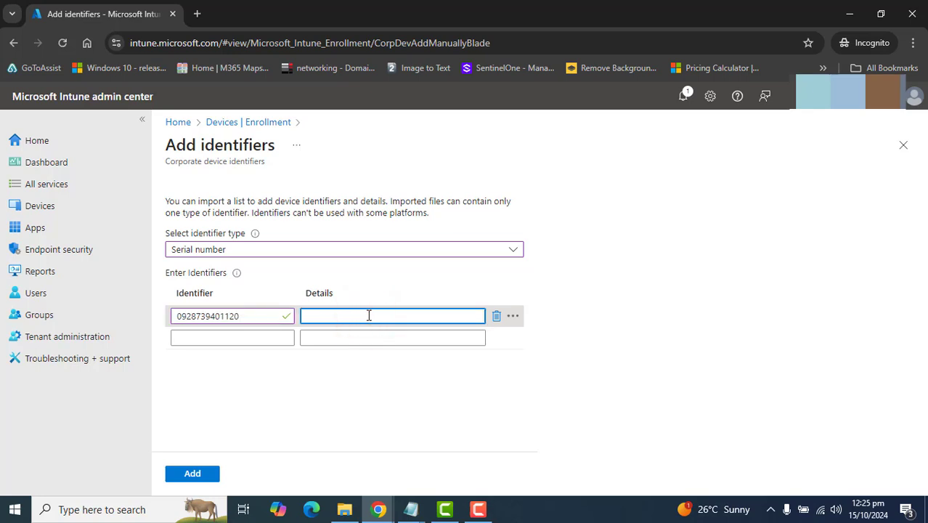
pyautogui.click(438, 248)
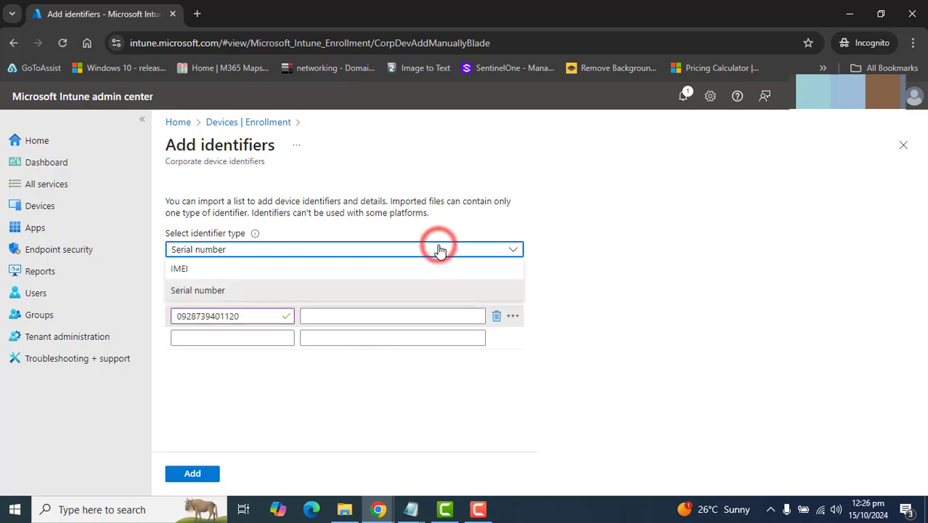
pyautogui.click(408, 316)
pyautogui.write('Windows Front Office')
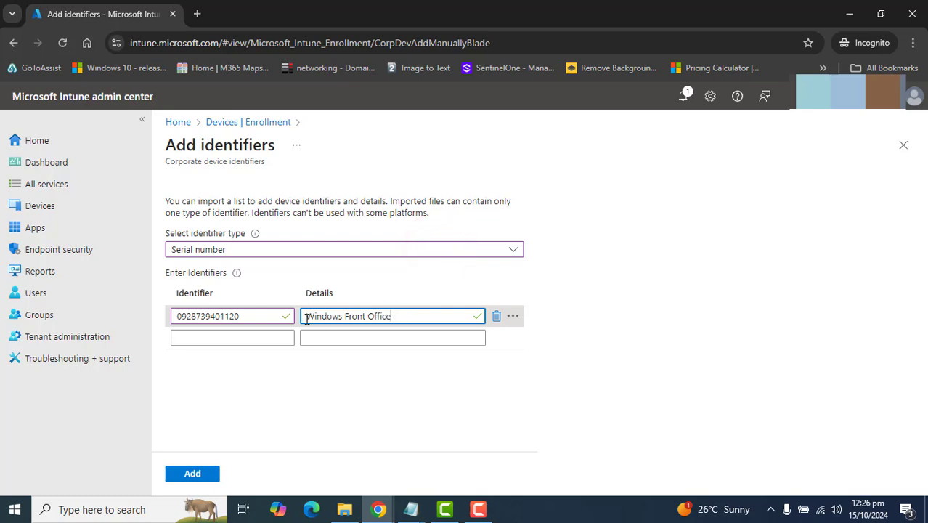
pyautogui.click(192, 473)
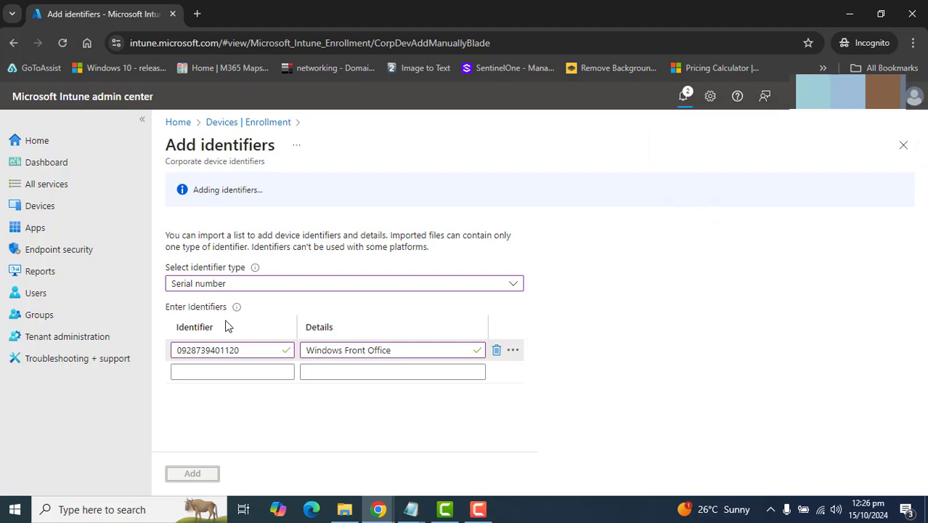
pyautogui.click(685, 96)
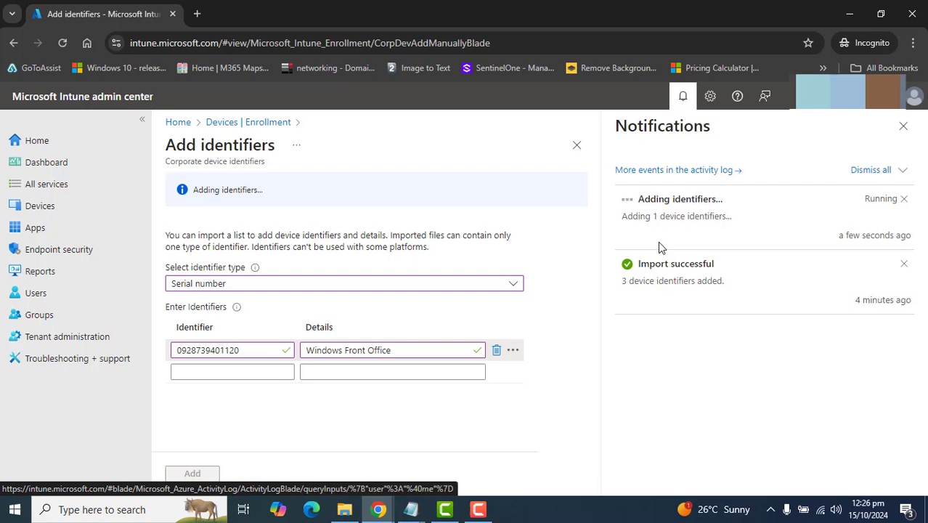
pyautogui.click(903, 126)
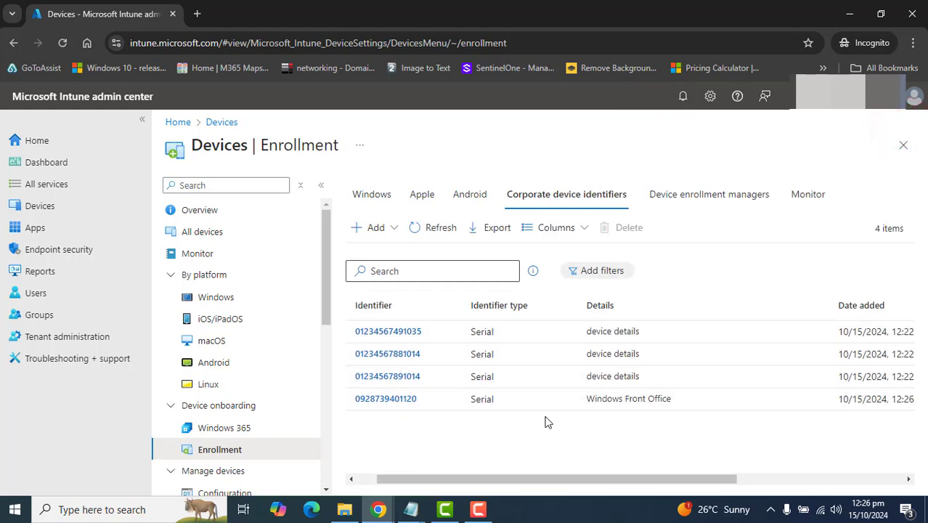
# Begin an Upload CSV file addition using Manufacturer, model and serial number (Windows only).
pyautogui.click(376, 226)
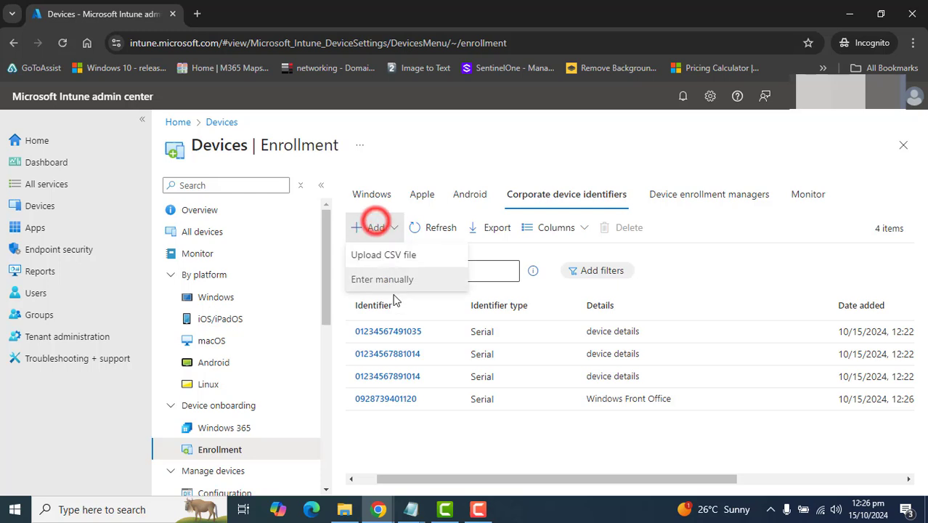
pyautogui.click(405, 258)
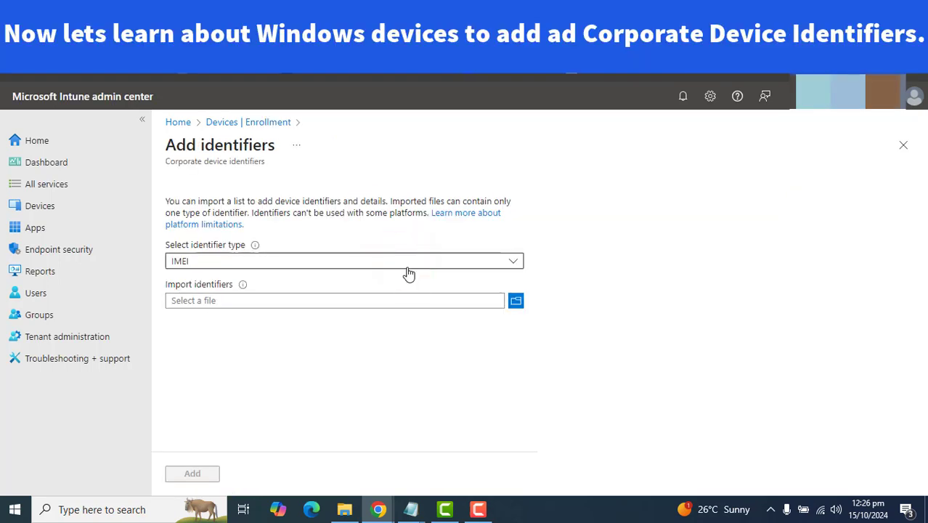
pyautogui.click(415, 264)
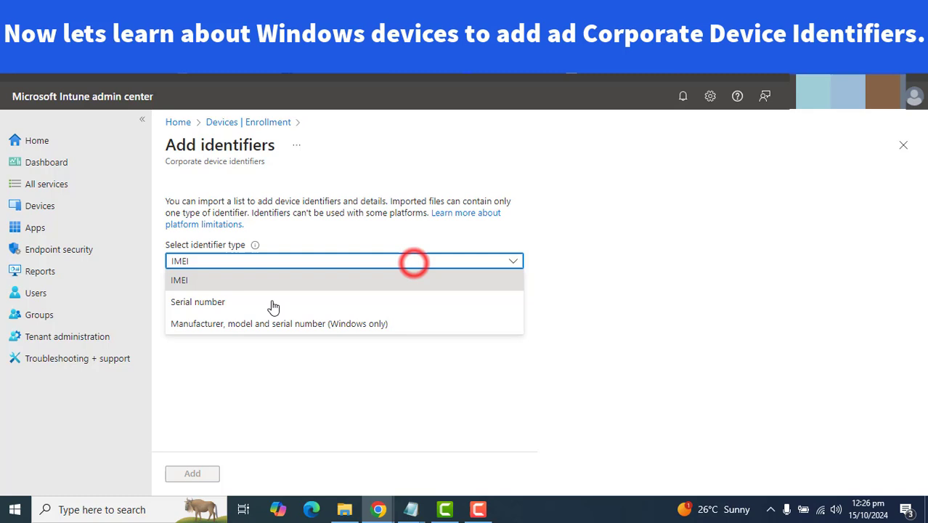
pyautogui.click(234, 327)
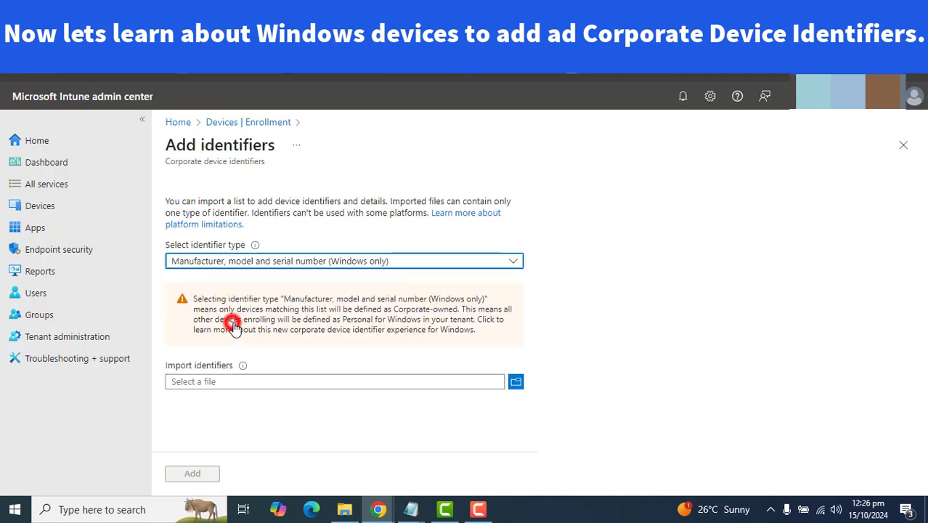
pyautogui.moveTo(417, 513)
pyautogui.click(417, 485)
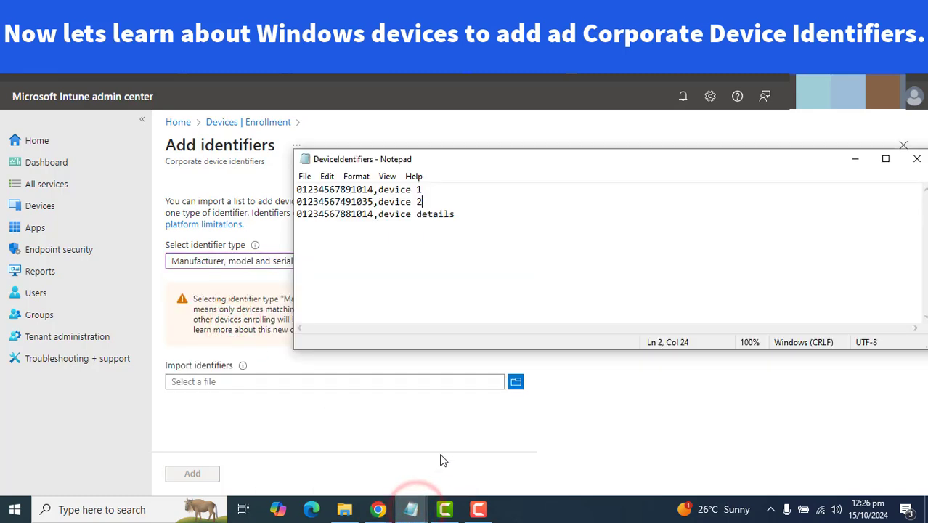
pyautogui.click(335, 202)
pyautogui.press('BackSpace')
pyautogui.write('34')
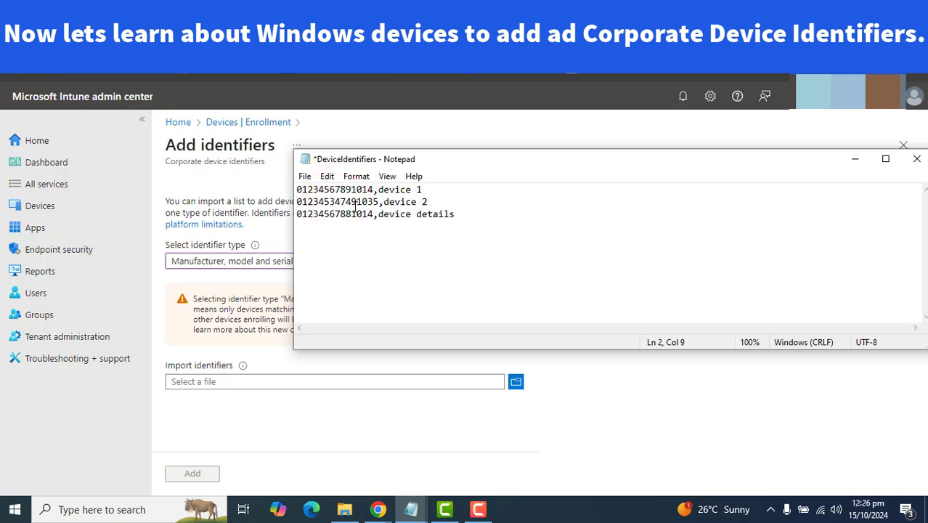
pyautogui.press('BackSpace')
pyautogui.press('BackSpace')
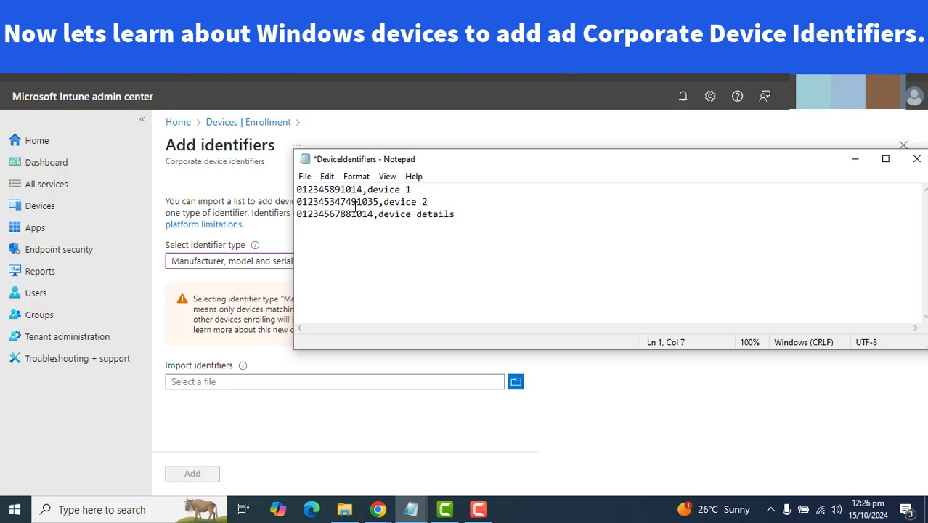
pyautogui.write('45')
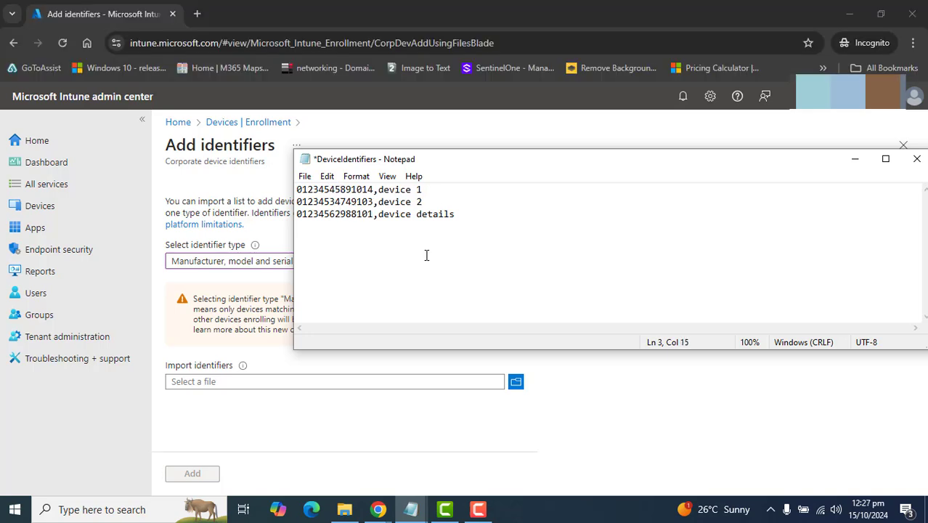
pyautogui.hotkey('ctrl', 's')
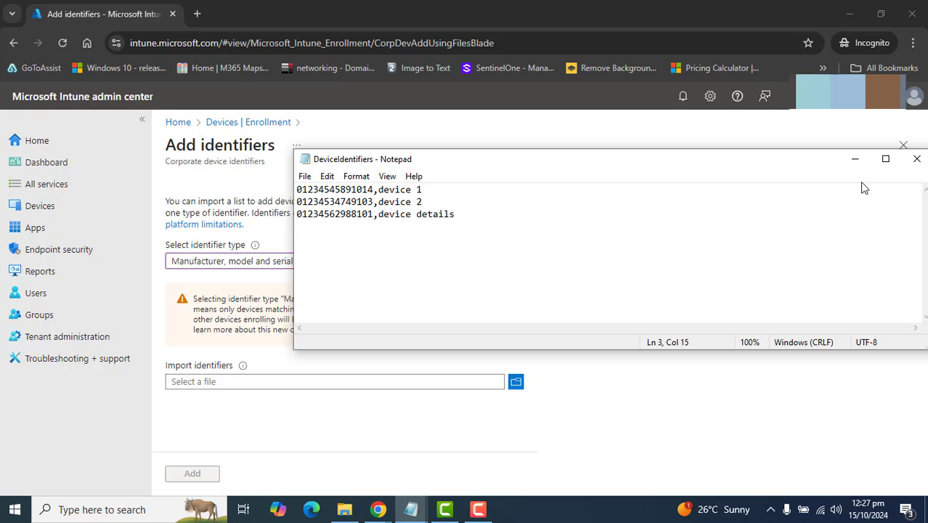
# Close Notepad, load DeviceIdentifiers.csv, and read the <Manufacturer>,<Model>,<Serial Number> format error.
pyautogui.click(916, 159)
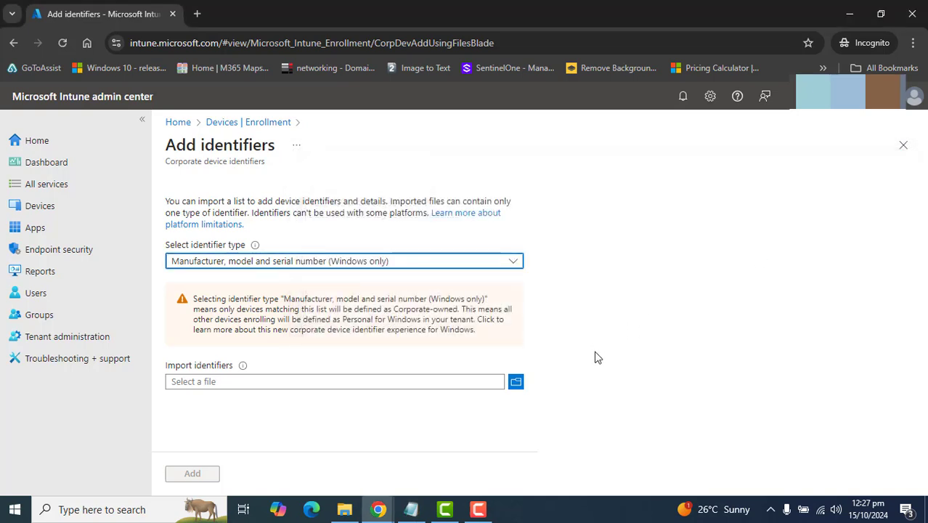
pyautogui.click(519, 385)
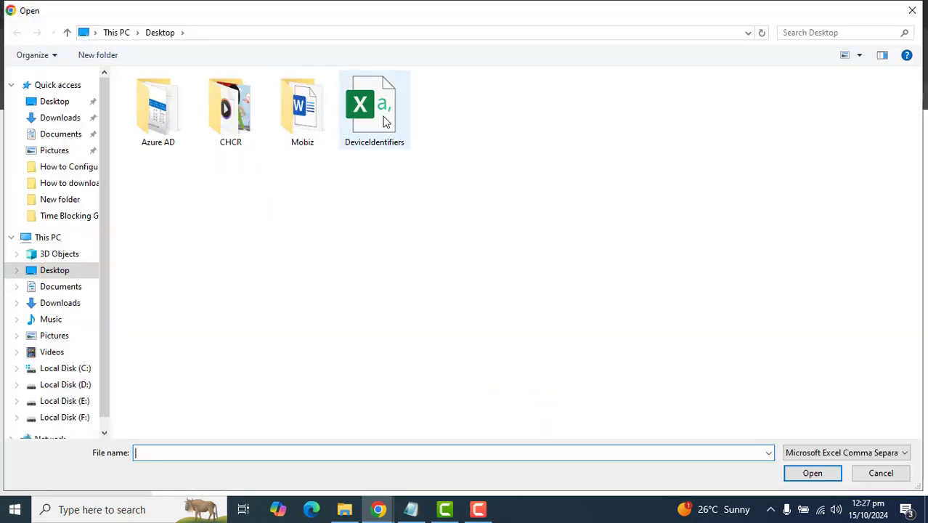
pyautogui.doubleClick(381, 116)
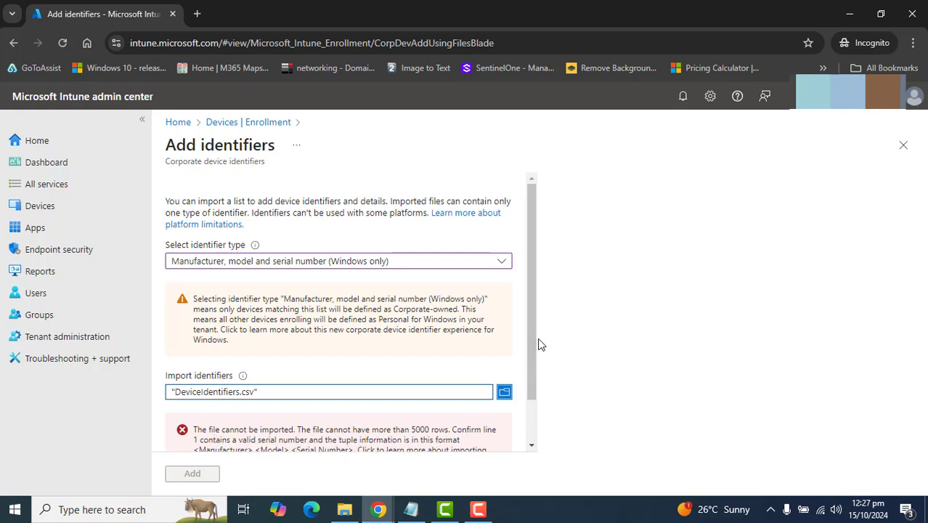
pyautogui.moveTo(531, 354); pyautogui.dragTo(263, 427)
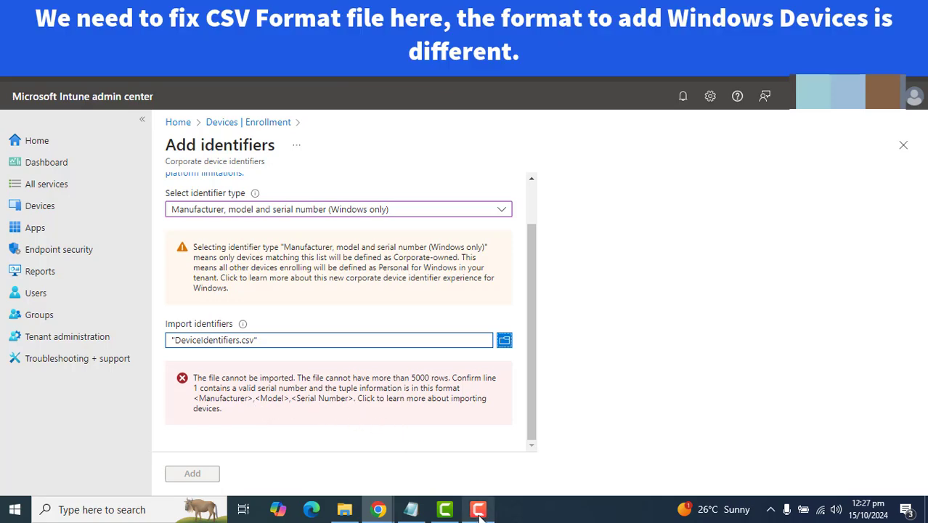
# Rewrite DeviceIdentifiers in Notepad as Microsoft, Lenovo and HP manufacturer,model,serial lines, then return to Chrome.
pyautogui.press('super+d')
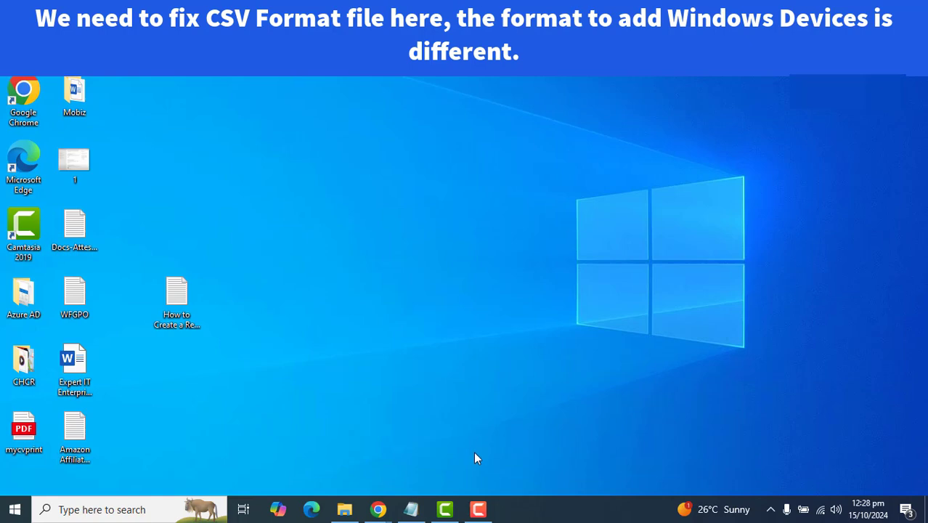
pyautogui.press('F9')
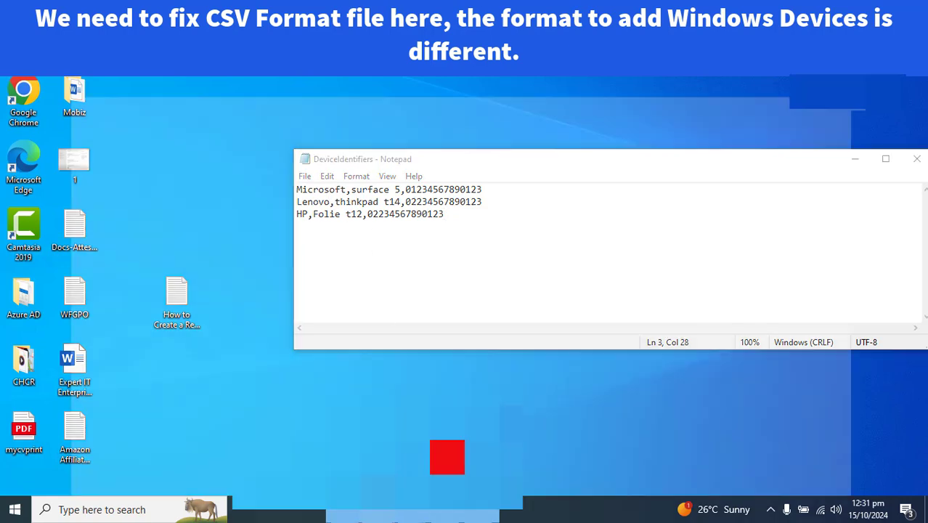
pyautogui.click(305, 450)
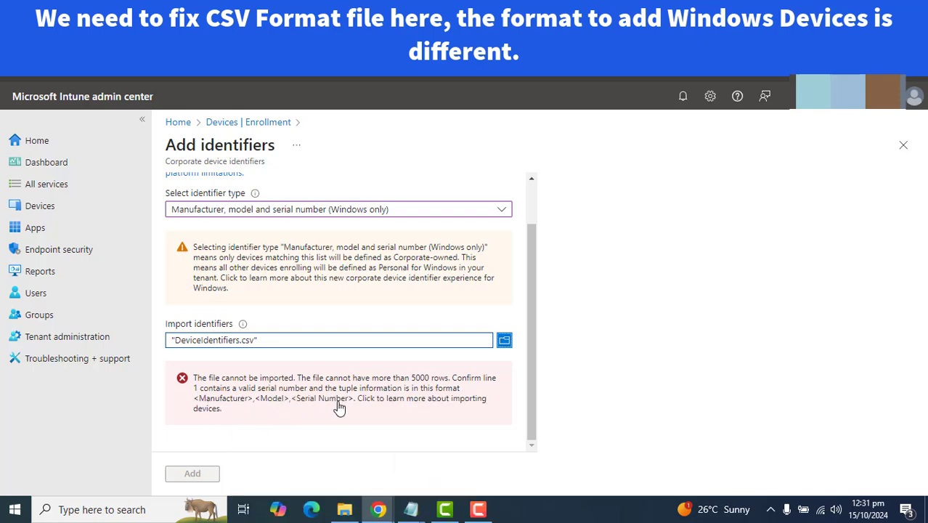
# Import the corrected DeviceIdentifiers file so HP, Lenovo and Microsoft identifiers bring the list to 7 items.
pyautogui.click(504, 341)
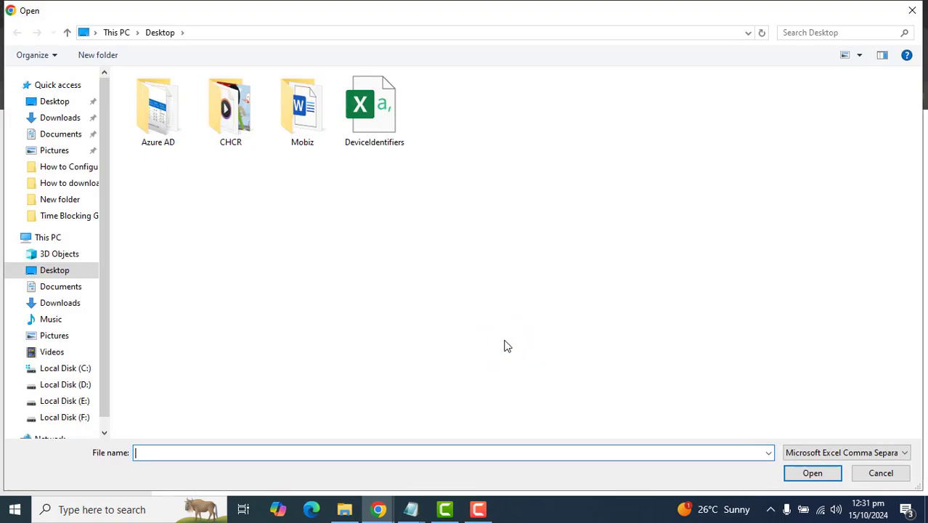
pyautogui.doubleClick(389, 143)
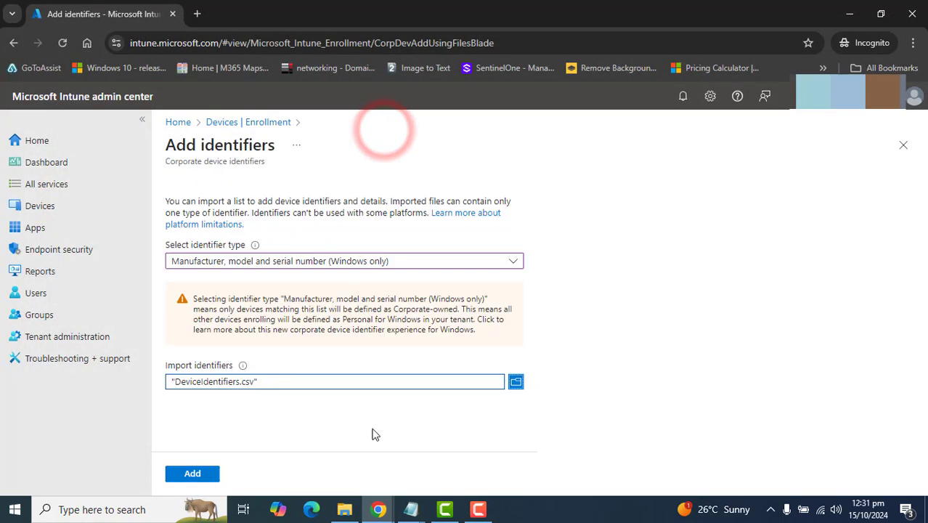
pyautogui.click(192, 474)
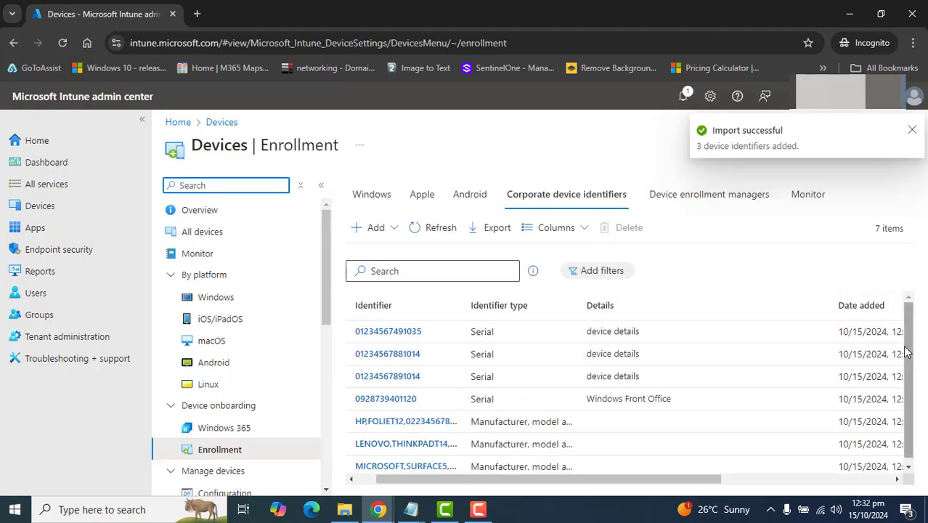
# Confirm the MICROSOFT,SURFACE5 identifier is manufacturer-model-serial type, then go to Devices overview.
pyautogui.moveTo(911, 347); pyautogui.dragTo(910, 353)
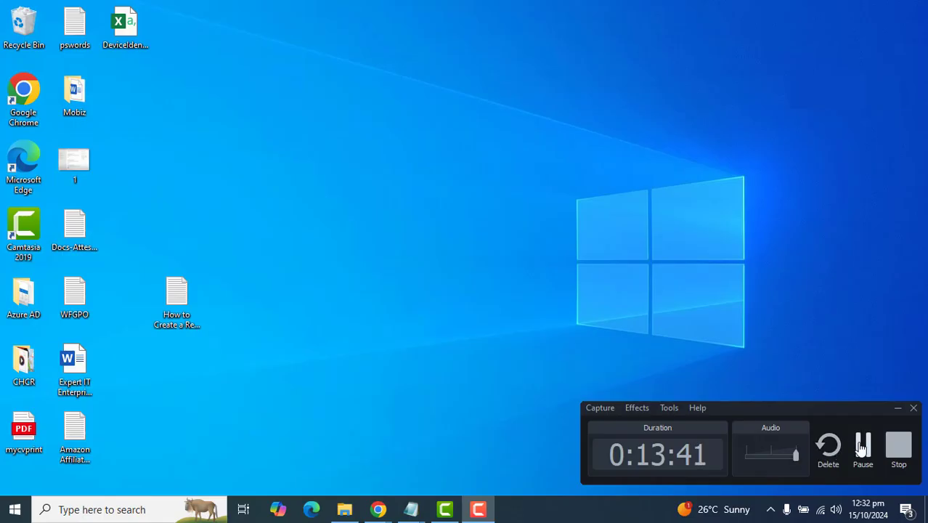
pyautogui.click(861, 449)
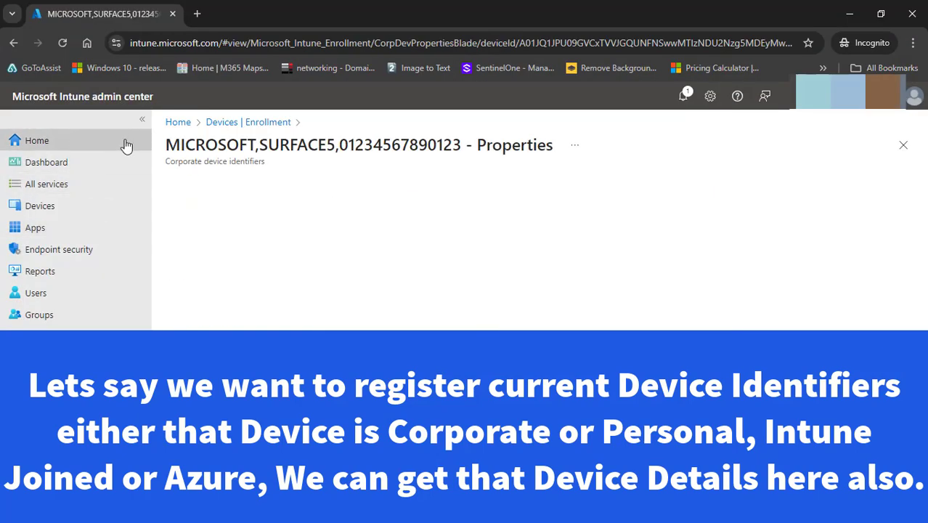
pyautogui.click(13, 43)
pyautogui.click(59, 208)
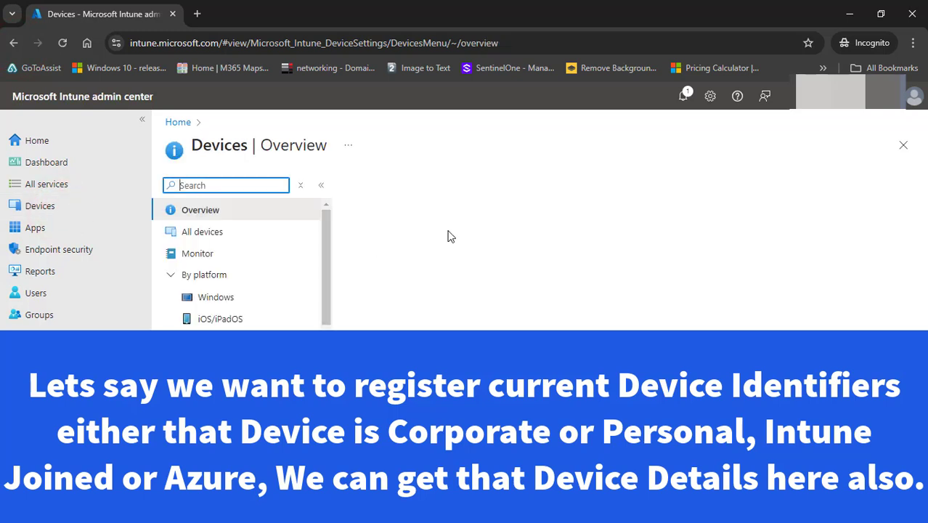
# List all devices, widen the Ownership column, and open DESKTOP-SD04ER3.
pyautogui.click(217, 231)
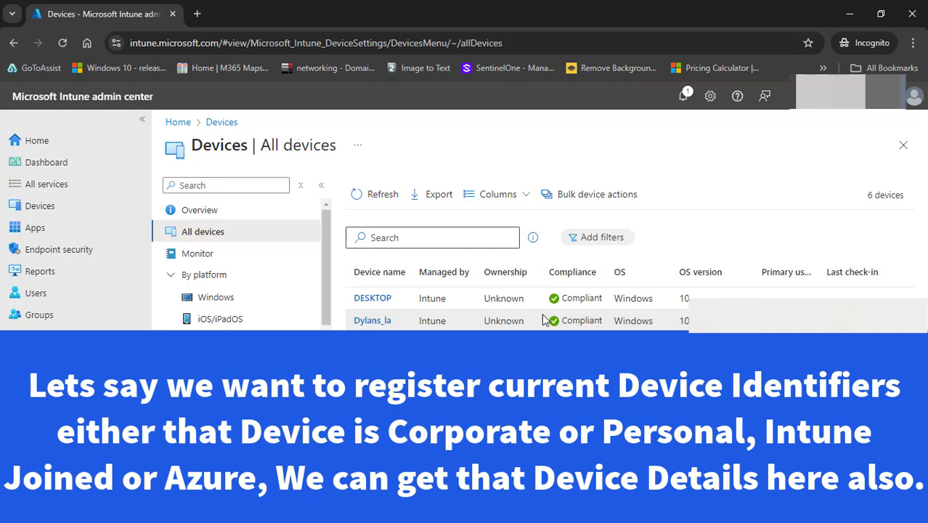
pyautogui.moveTo(539, 264); pyautogui.dragTo(581, 263)
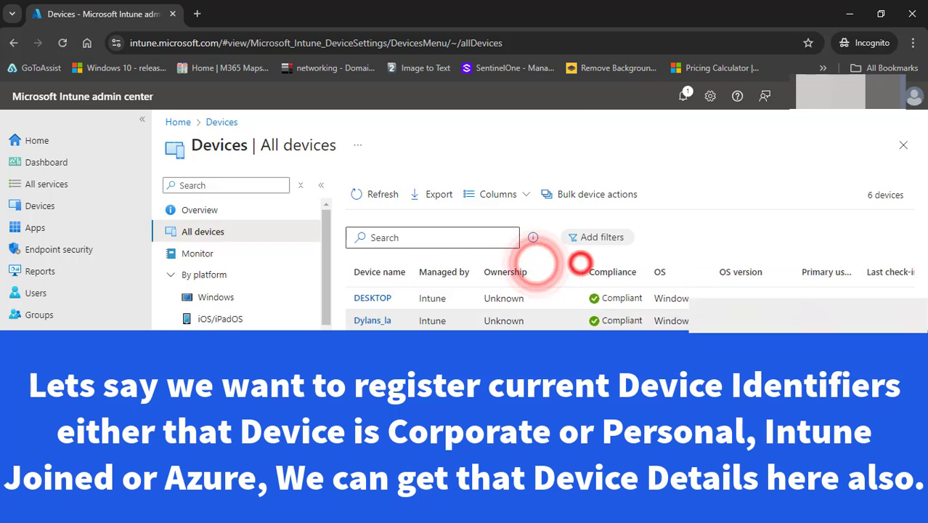
pyautogui.click(373, 298)
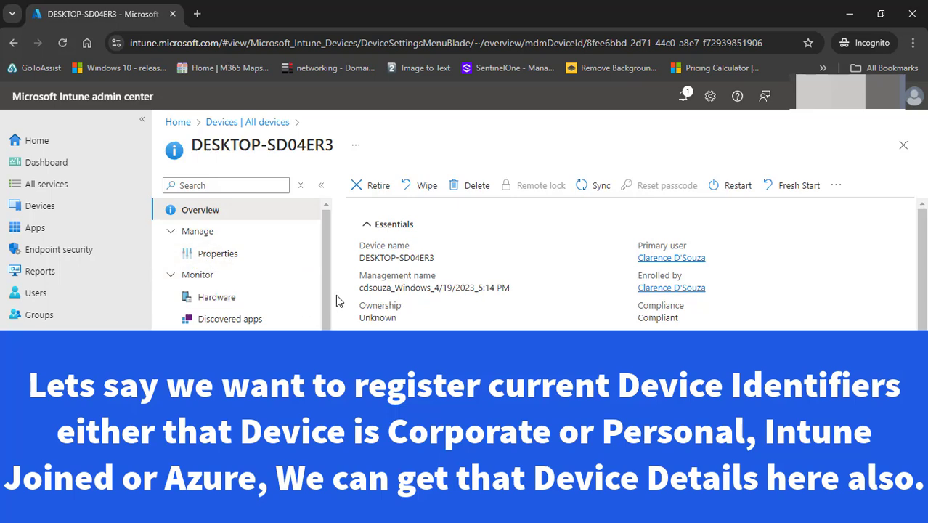
# Review DESKTOP-SD04ER3's properties and overview, showing manufacturer HP and model HP Spectre x360.
pyautogui.click(222, 252)
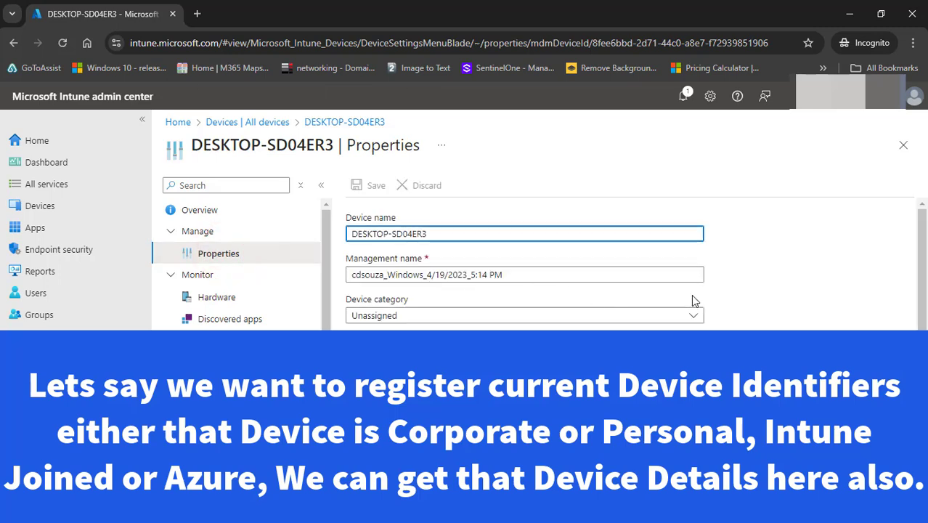
pyautogui.scroll(-1, 325, 327)
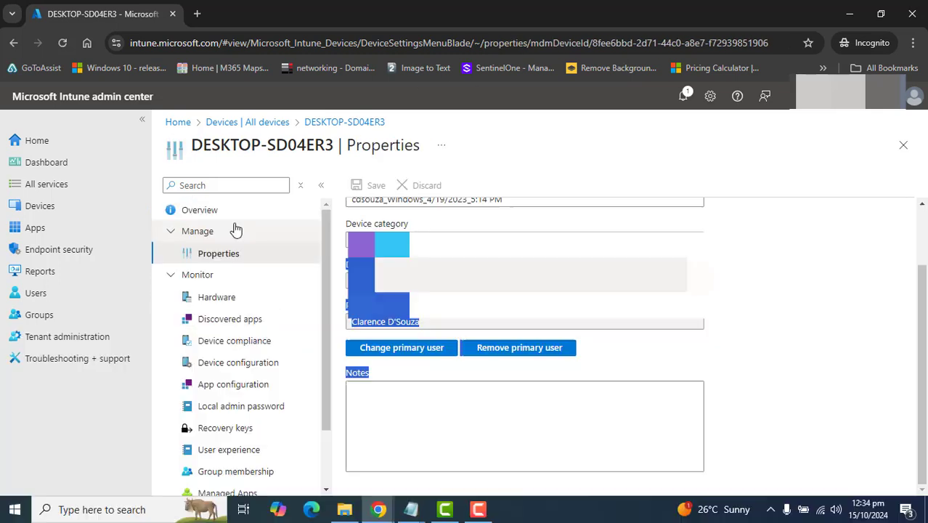
pyautogui.click(207, 210)
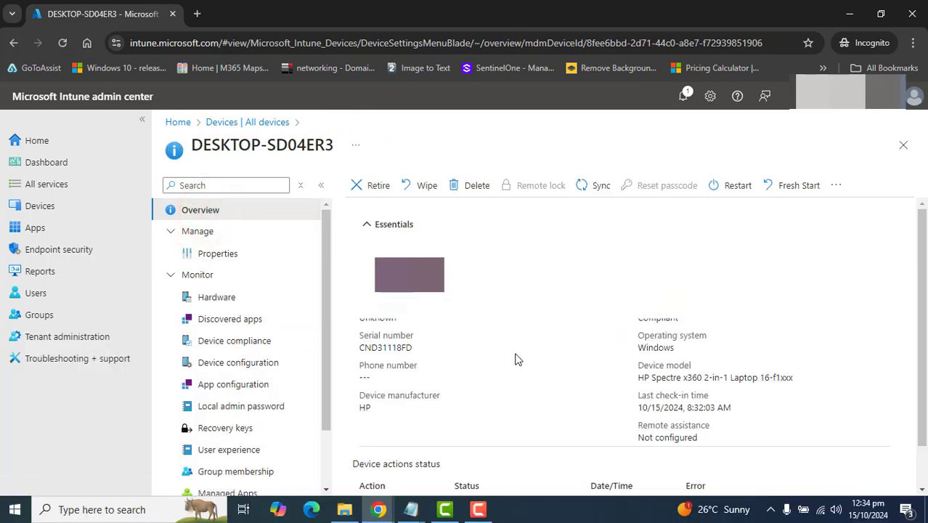
pyautogui.click(914, 441)
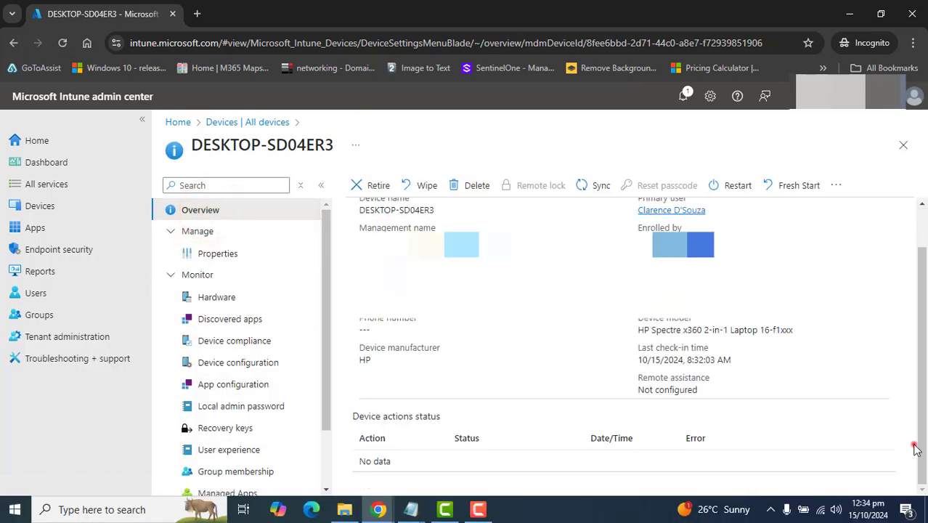
pyautogui.click(859, 404)
pyautogui.click(367, 298)
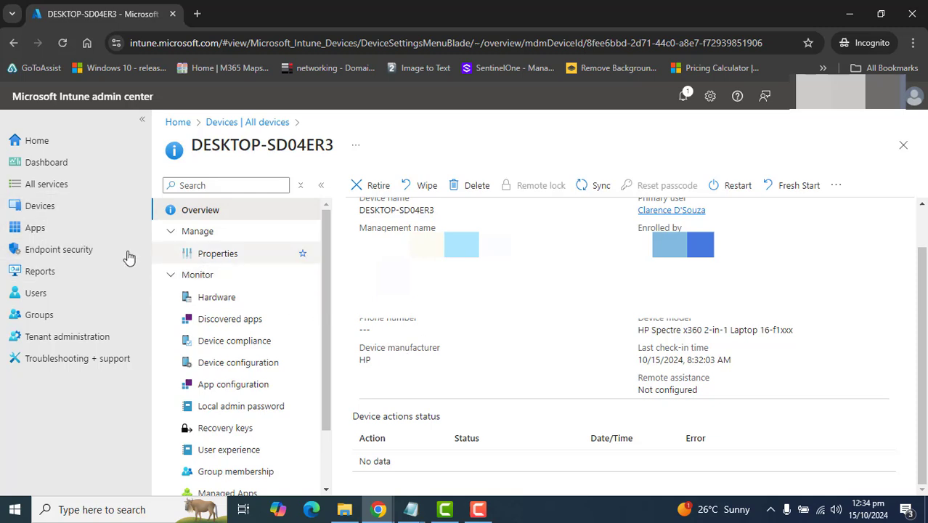
# Go back to the Devices overview and look through its contents.
pyautogui.click(54, 209)
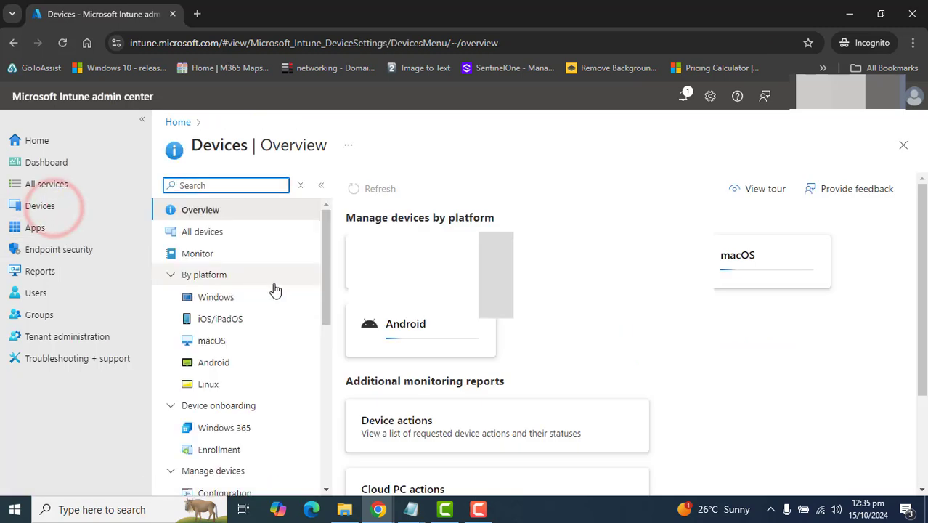
pyautogui.click(319, 285)
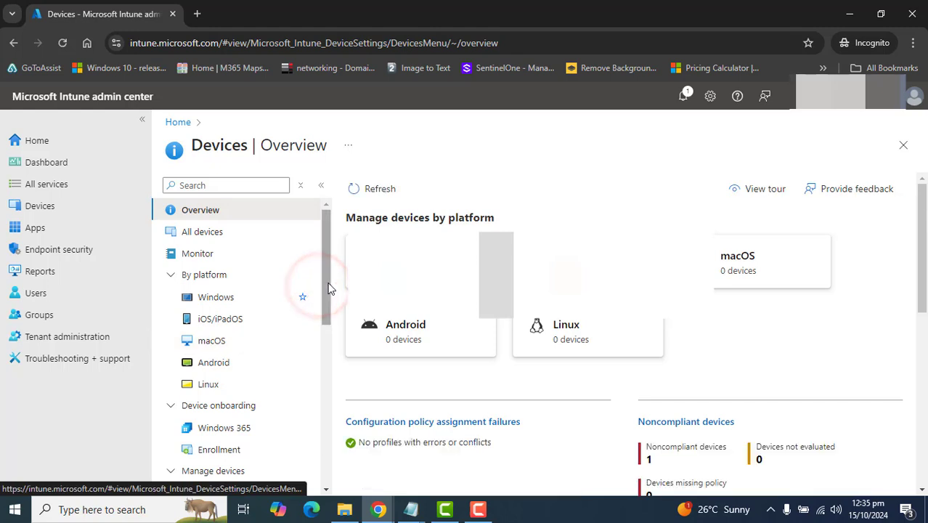
pyautogui.moveTo(325, 291); pyautogui.dragTo(305, 364)
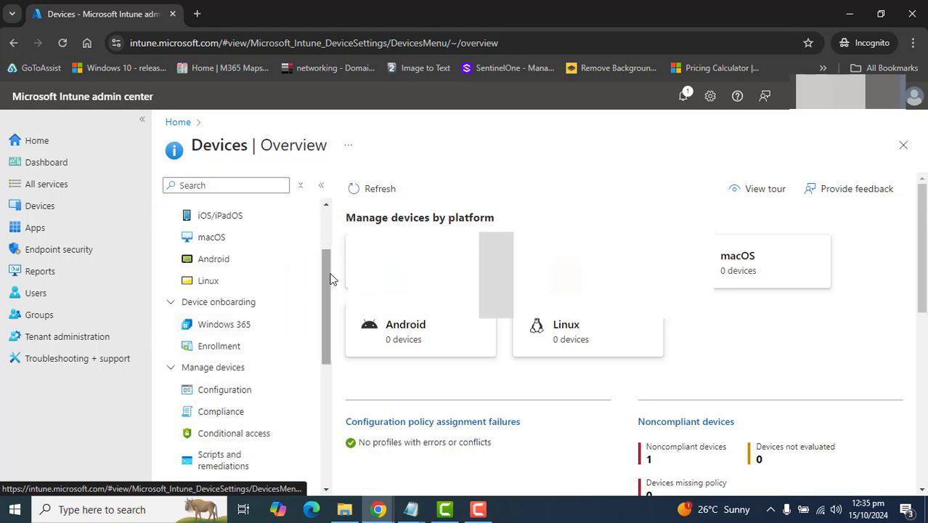
pyautogui.click(328, 232)
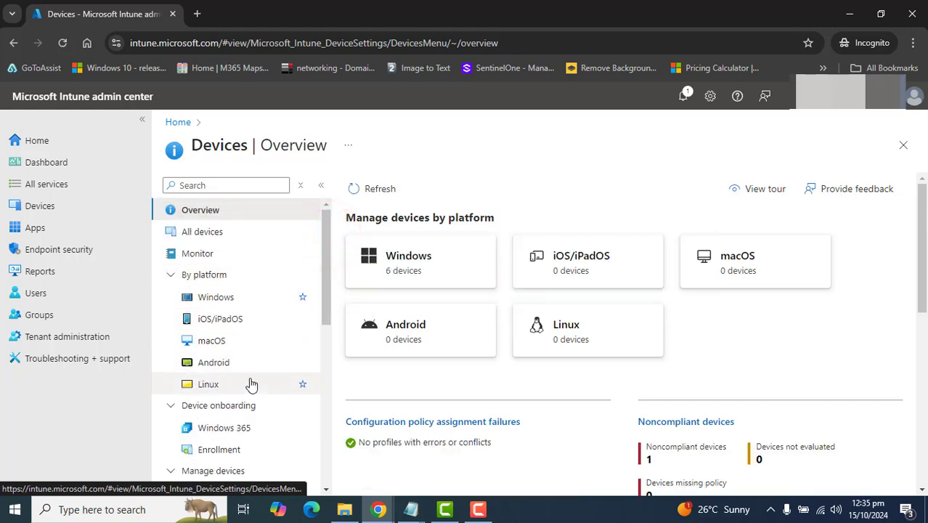
pyautogui.scroll(-1, 331, 258)
# Show the Corporate device identifiers list under Enrollment and check the Add options without adding any.
pyautogui.click(204, 428)
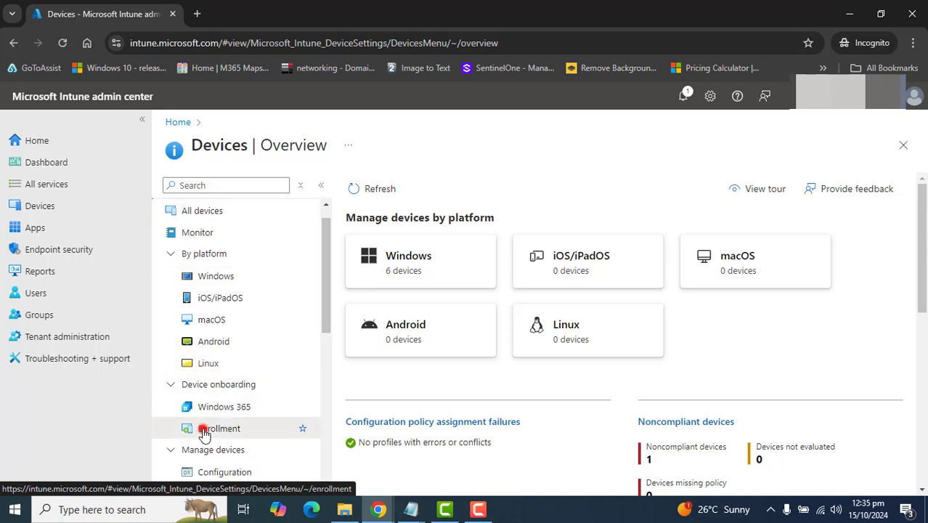
pyautogui.click(574, 194)
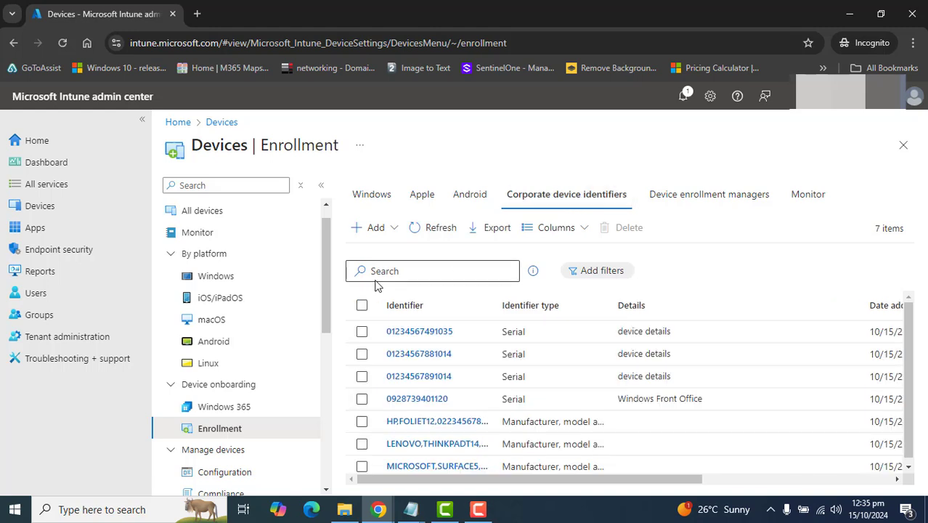
pyautogui.click(375, 228)
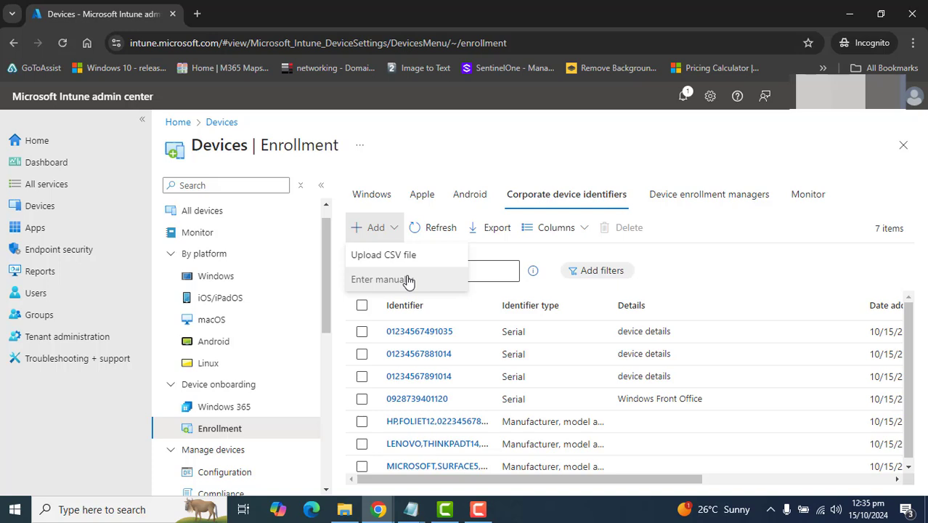
pyautogui.click(431, 423)
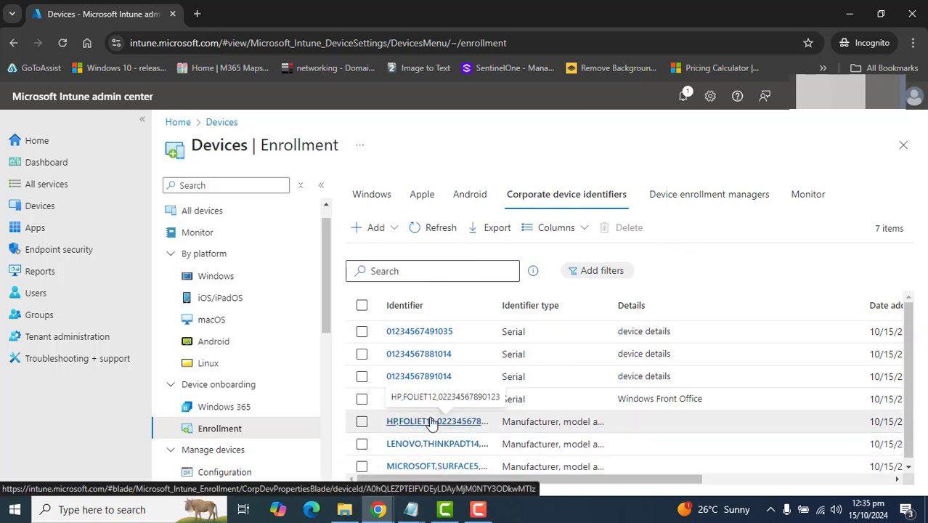